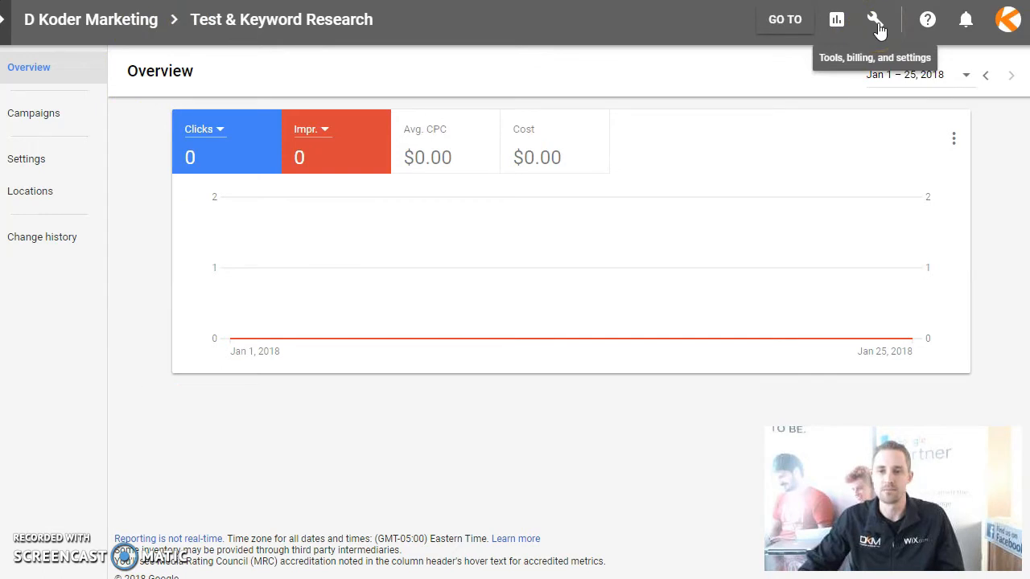
# Start a new website conversion action from the account's conversion actions page
pyautogui.click(879, 24)
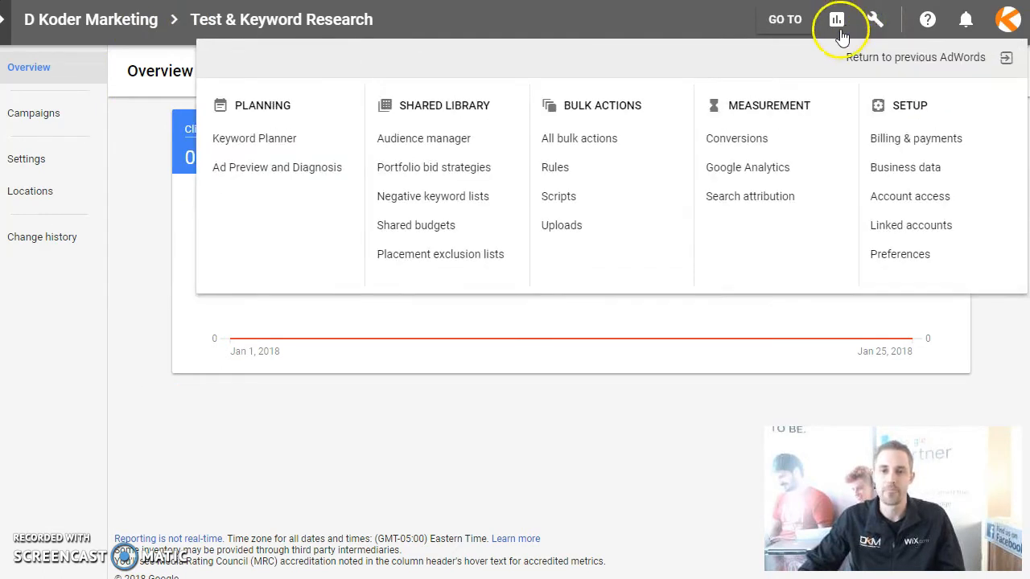
pyautogui.click(751, 142)
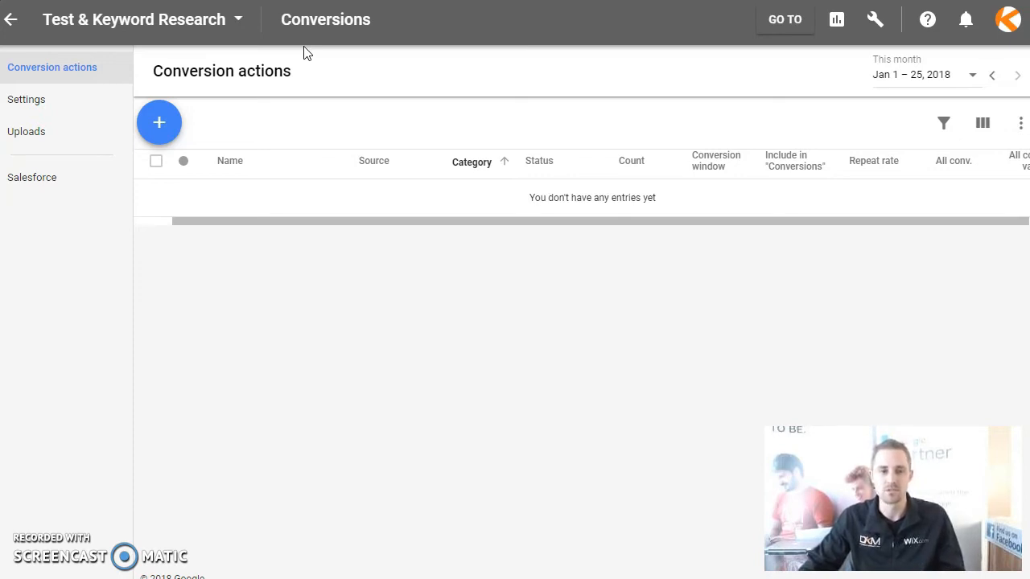
pyautogui.click(161, 125)
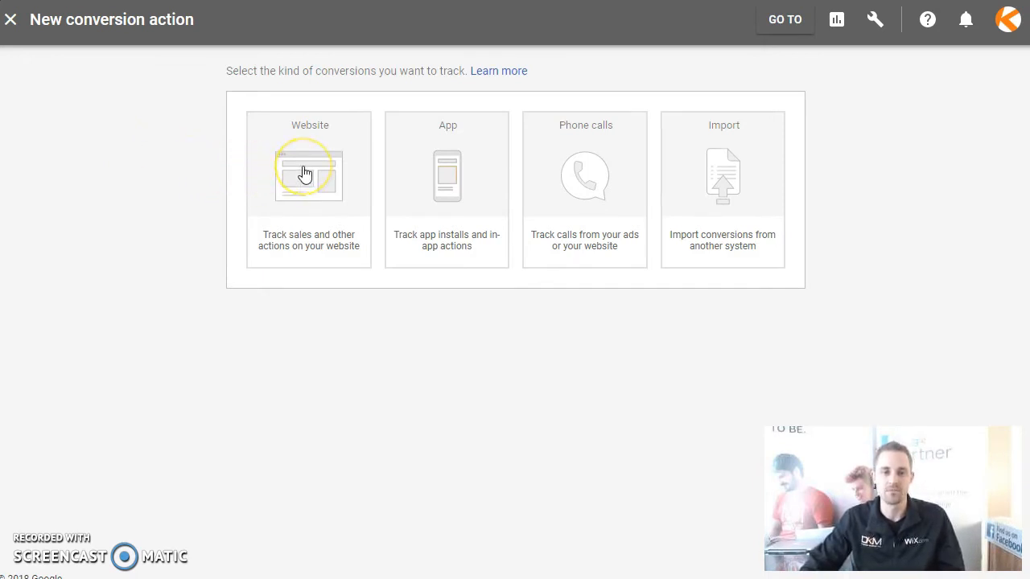
pyautogui.click(304, 175)
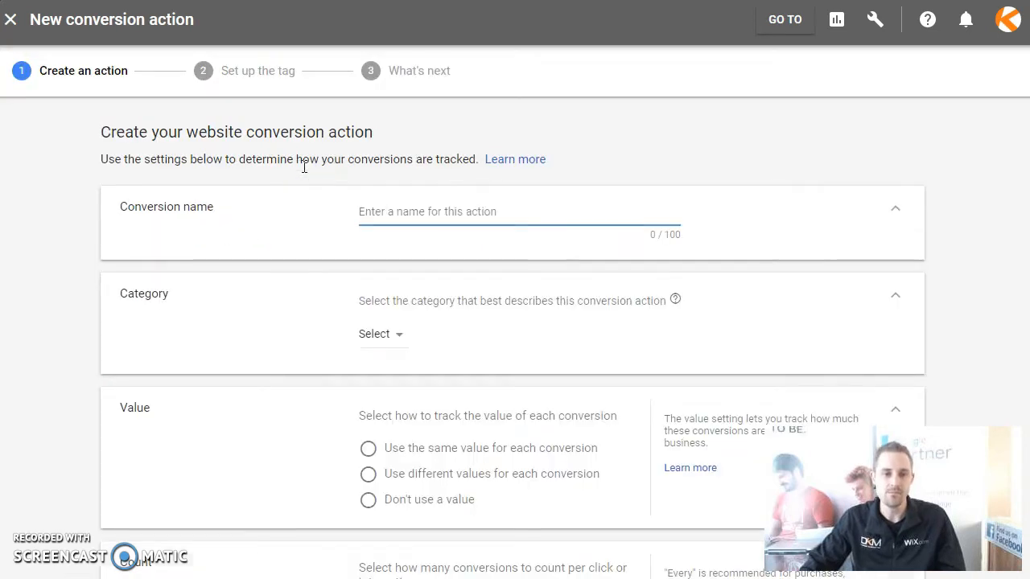
# Name the conversion action Wix Conversion Test and set its category to Lead
pyautogui.write('Wix Test')
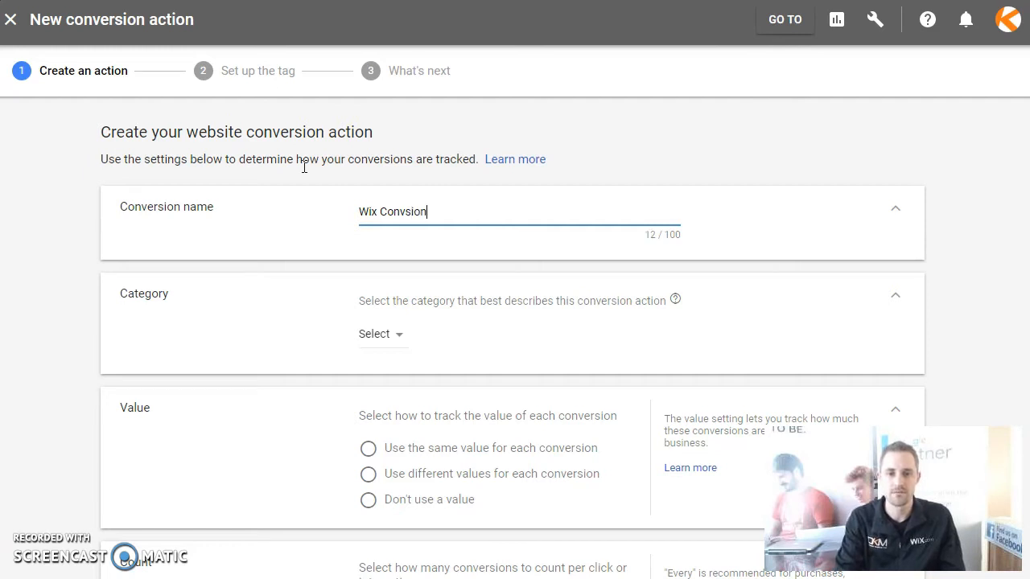
pyautogui.press('BackSpace')
pyautogui.press('BackSpace')
pyautogui.press('BackSpace')
pyautogui.write('ers')
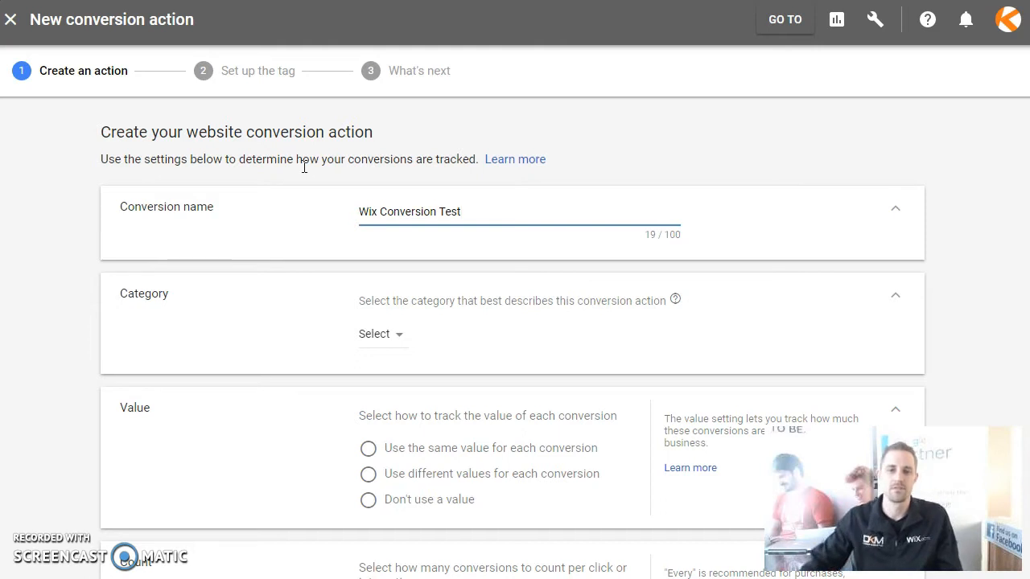
pyautogui.click(402, 334)
pyautogui.click(397, 406)
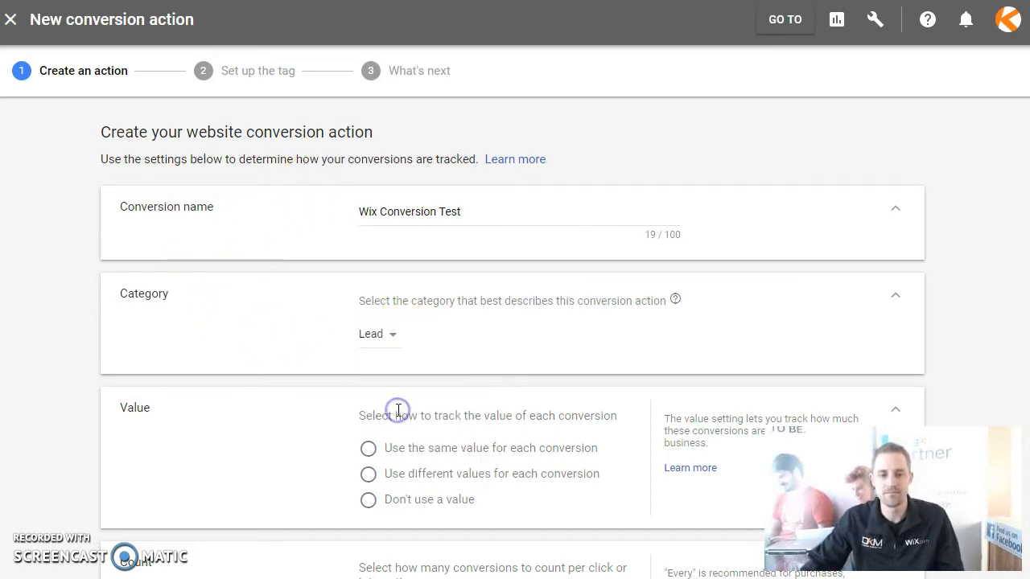
# Use the same value of 100 US dollars for each conversion
pyautogui.scroll(-1, 259, 385)
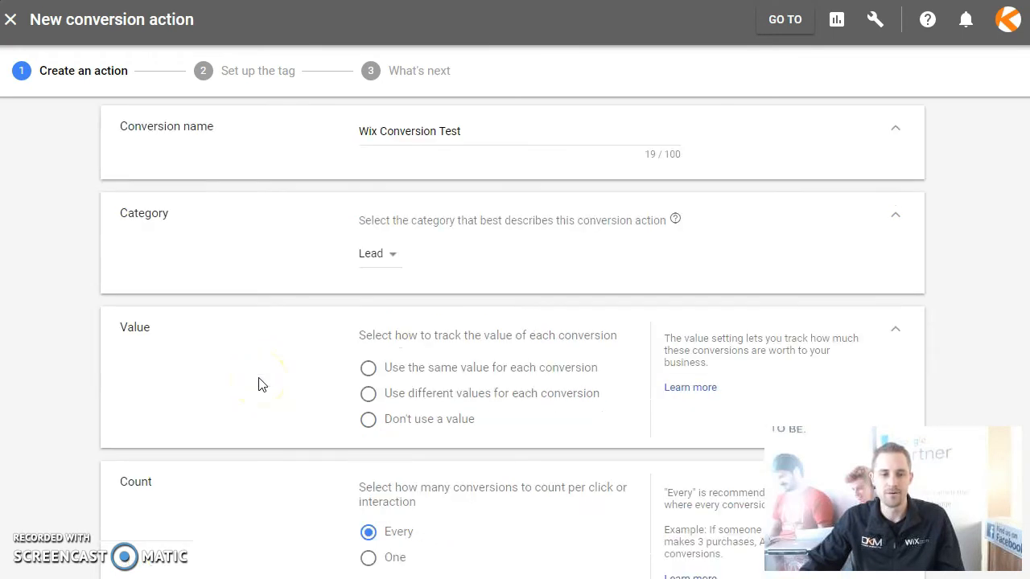
pyautogui.scroll(-1, 259, 385)
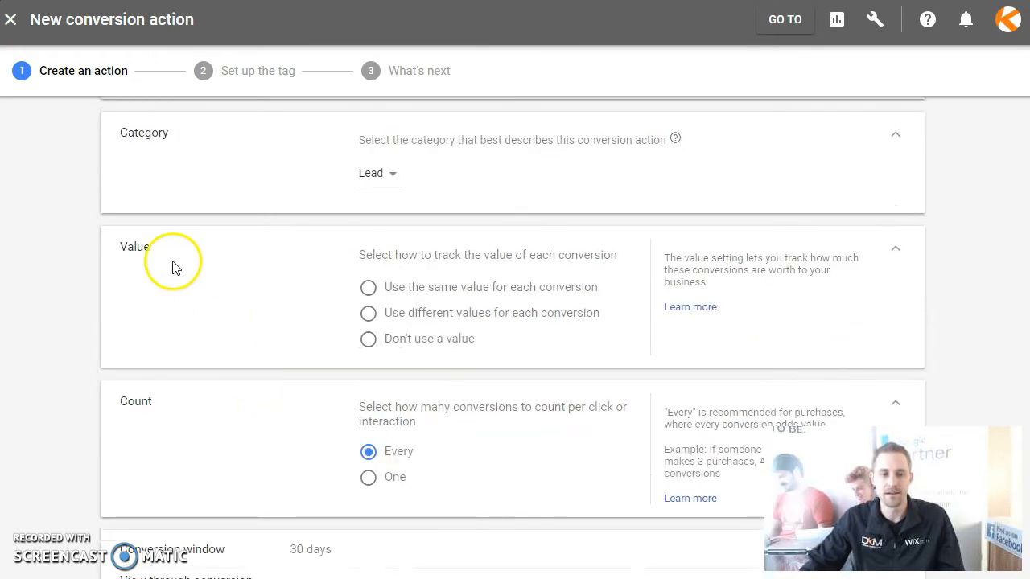
pyautogui.click(367, 290)
pyautogui.click(523, 313)
pyautogui.write('100')
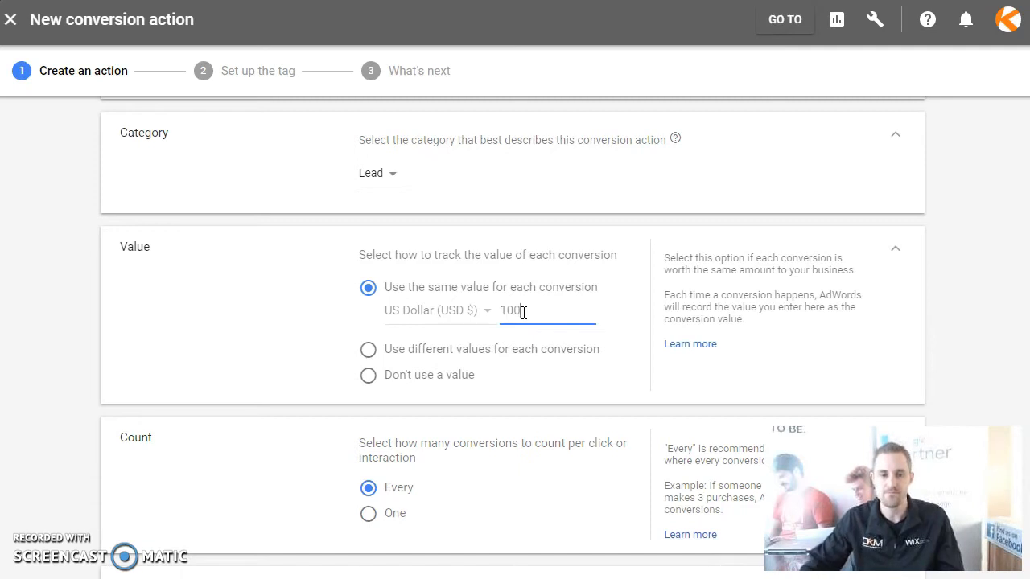
pyautogui.click(230, 298)
# Set the conversion count to One per click or interaction and the conversion window to 1 week
pyautogui.scroll(-2, 230, 299)
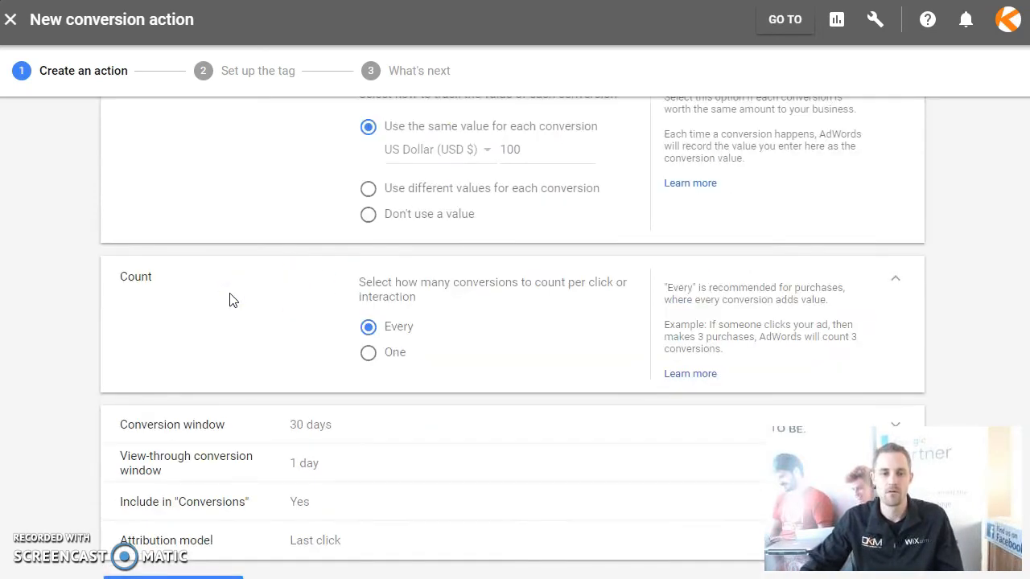
pyautogui.scroll(-1, 112, 279)
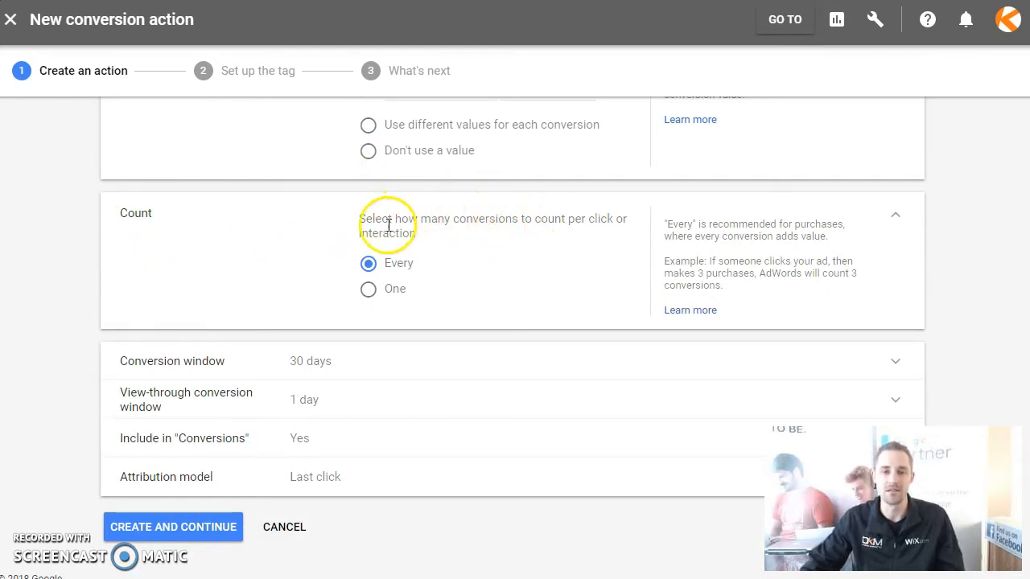
pyautogui.click(367, 288)
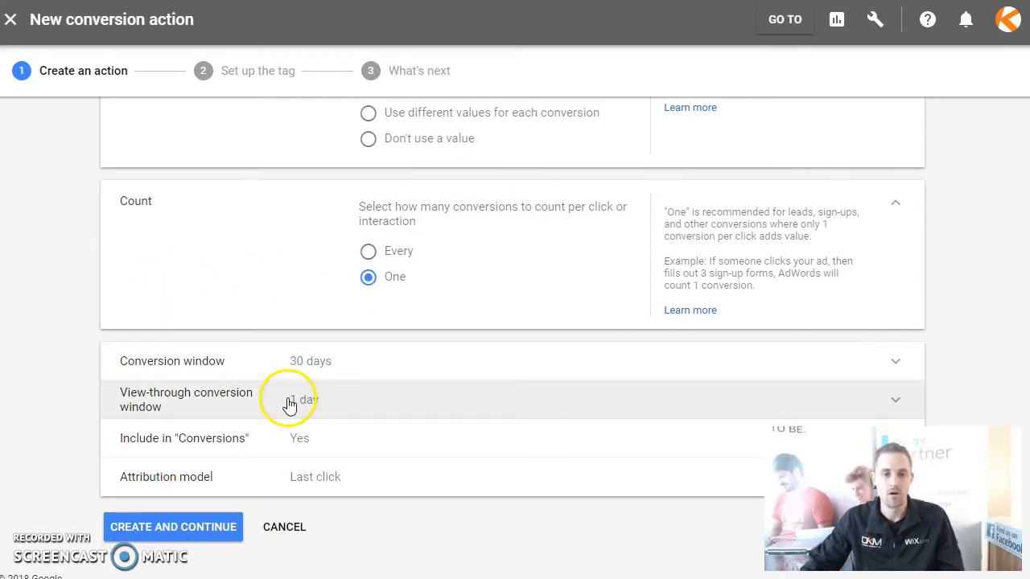
pyautogui.click(384, 372)
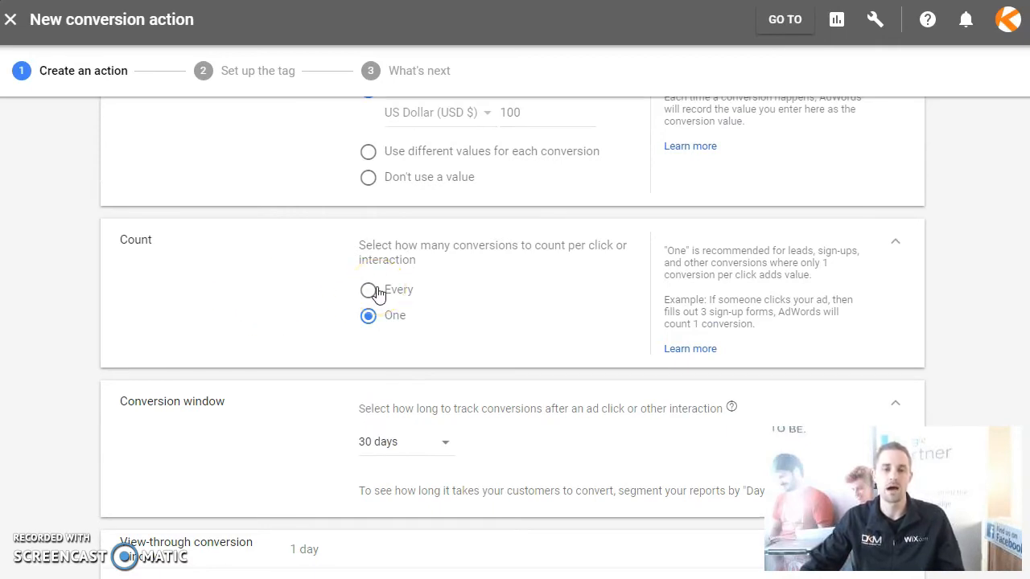
pyautogui.click(442, 445)
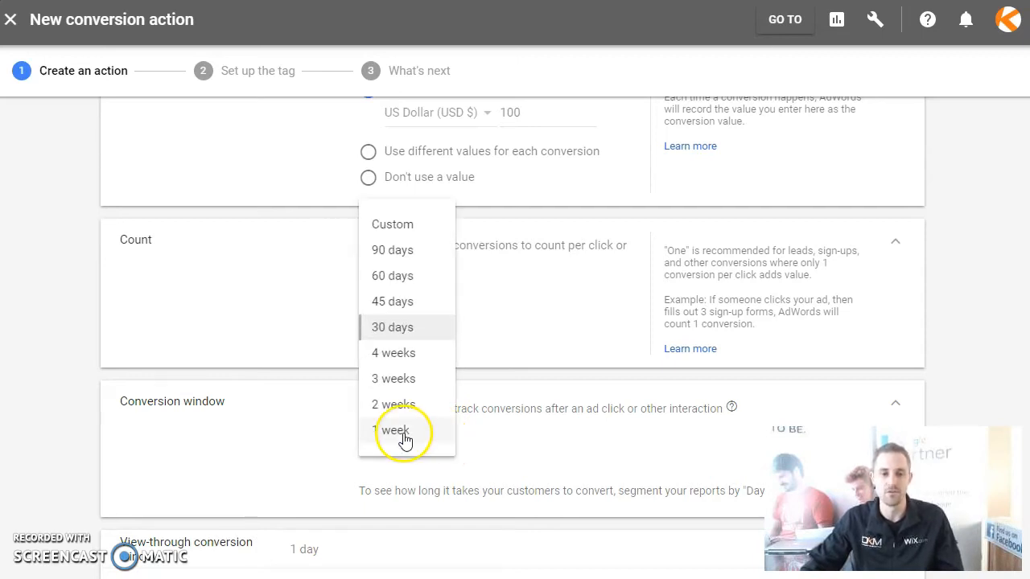
pyautogui.click(405, 437)
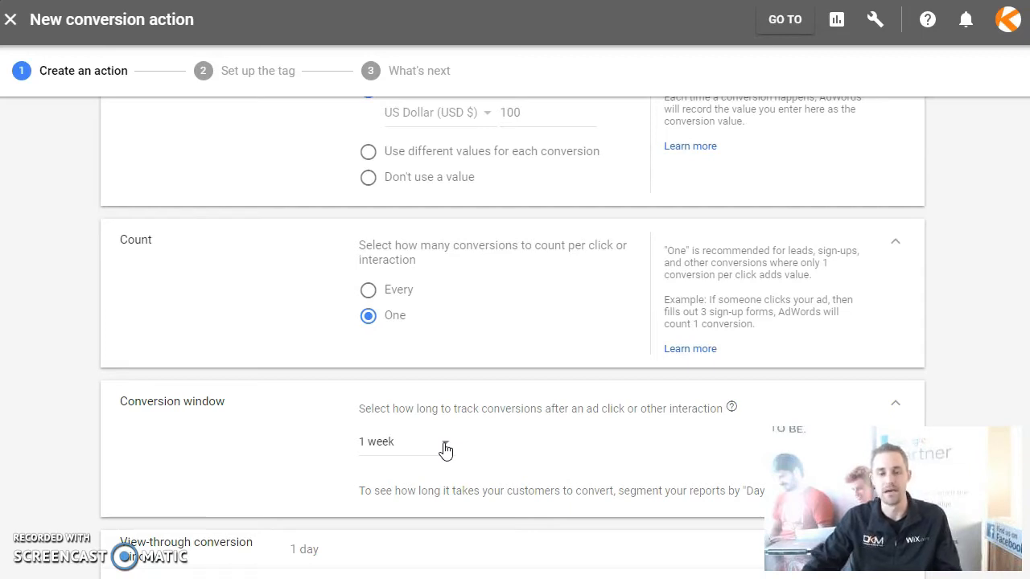
# Set the view-through conversion window to 1 week
pyautogui.scroll(-3, 446, 451)
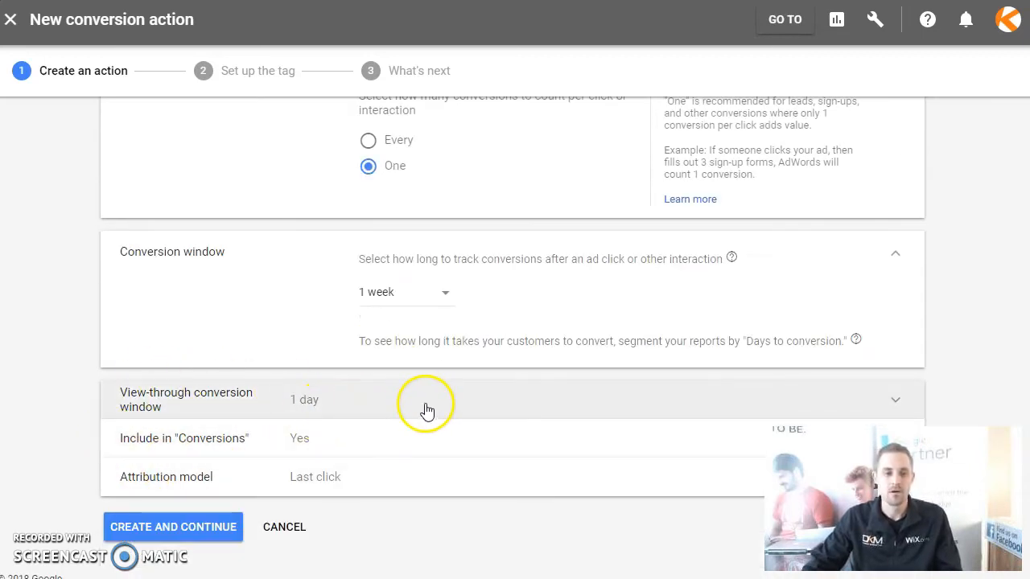
pyautogui.click(426, 406)
pyautogui.scroll(-3, 425, 409)
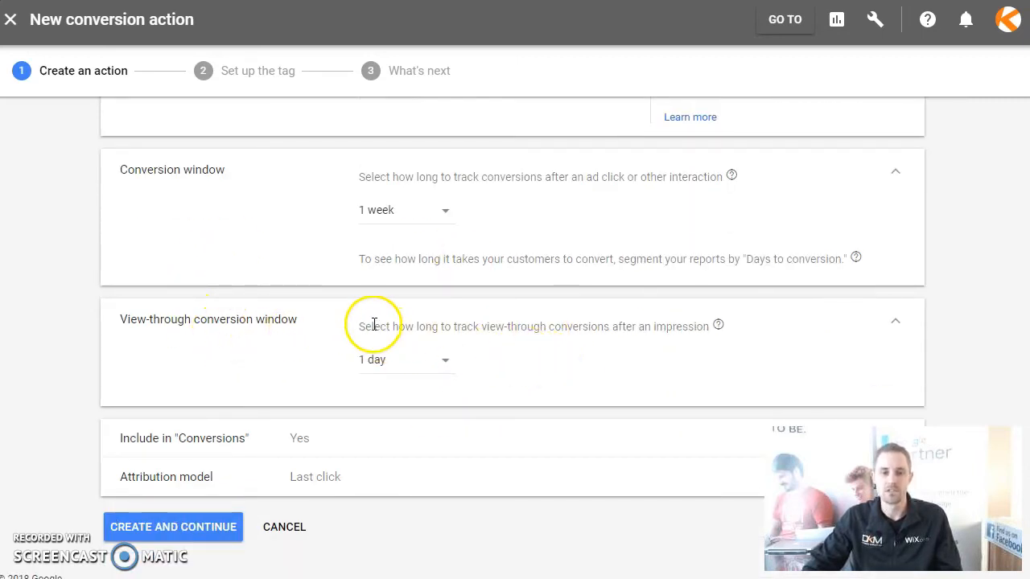
pyautogui.click(719, 326)
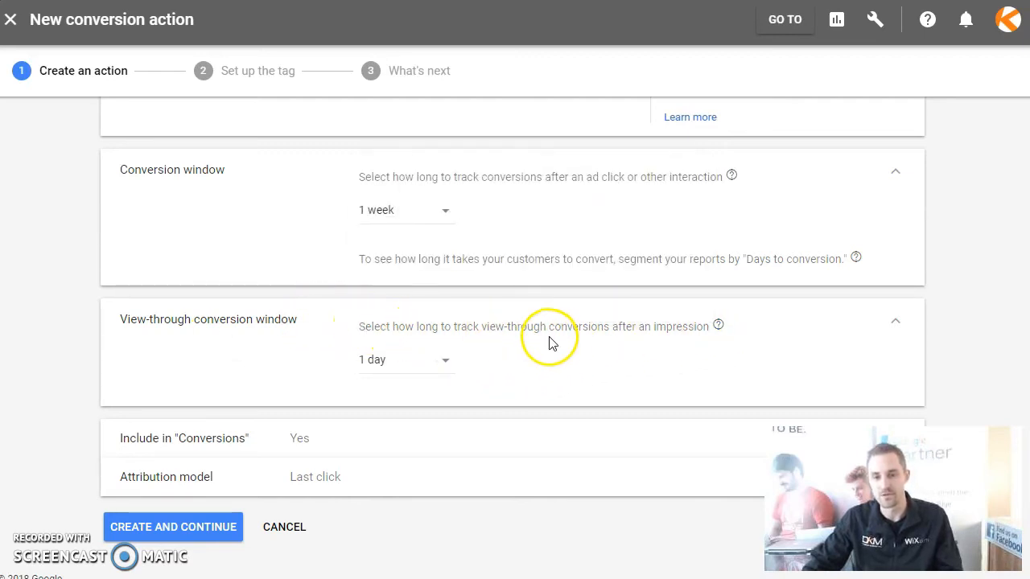
pyautogui.click(446, 372)
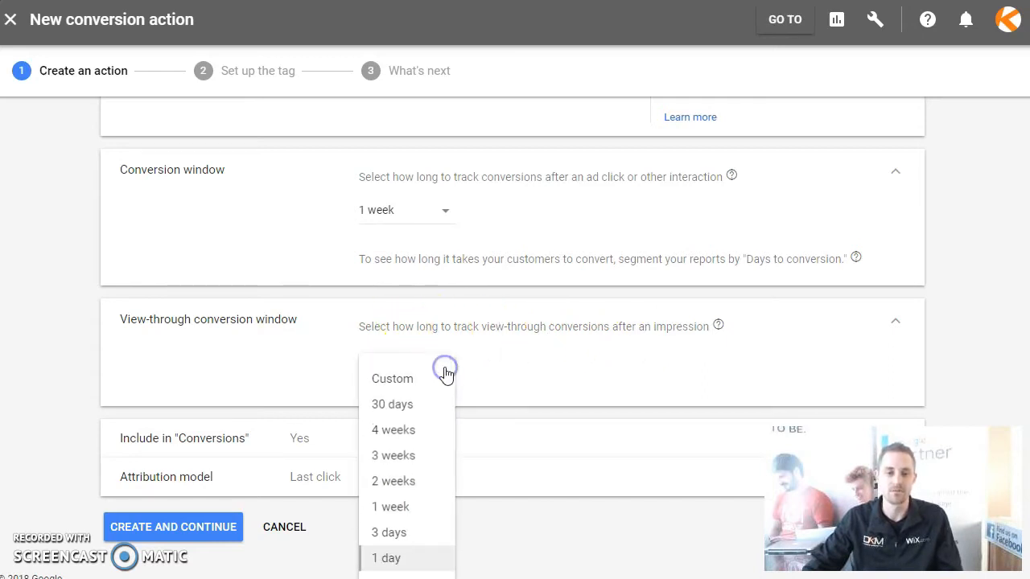
pyautogui.click(408, 507)
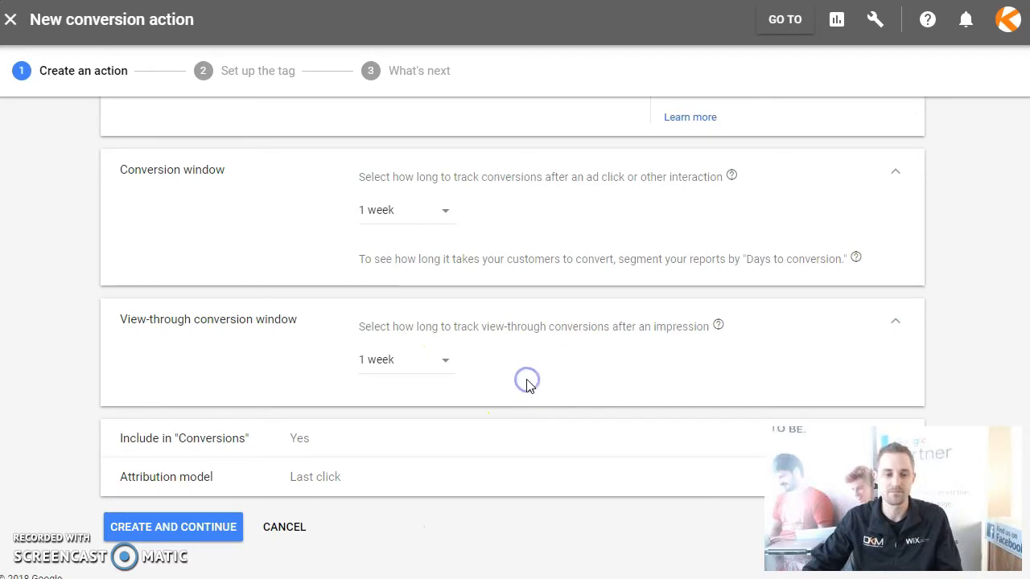
# Expand the Include in "Conversions" setting and choose Last click as the attribution model
pyautogui.click(456, 442)
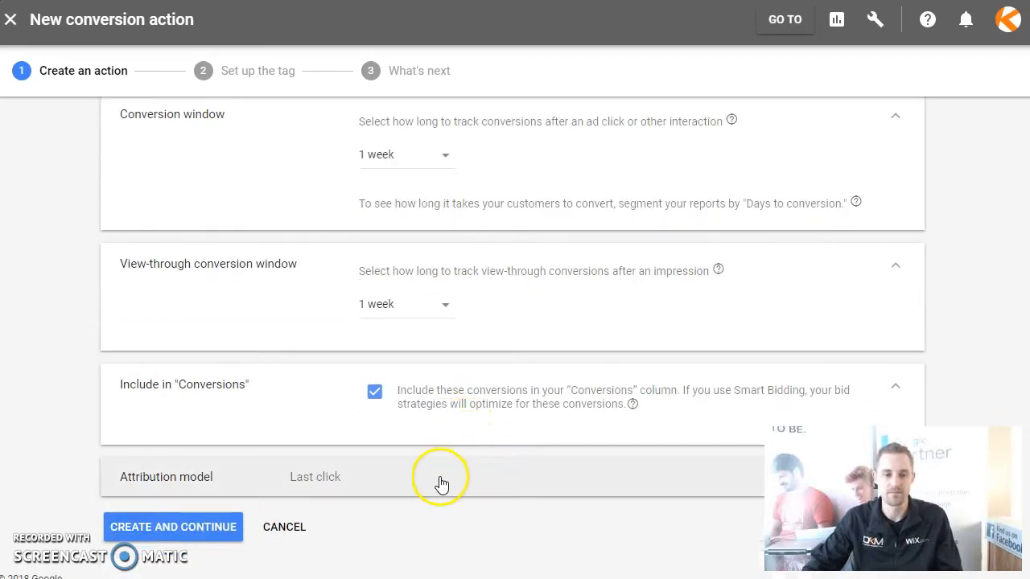
pyautogui.click(441, 484)
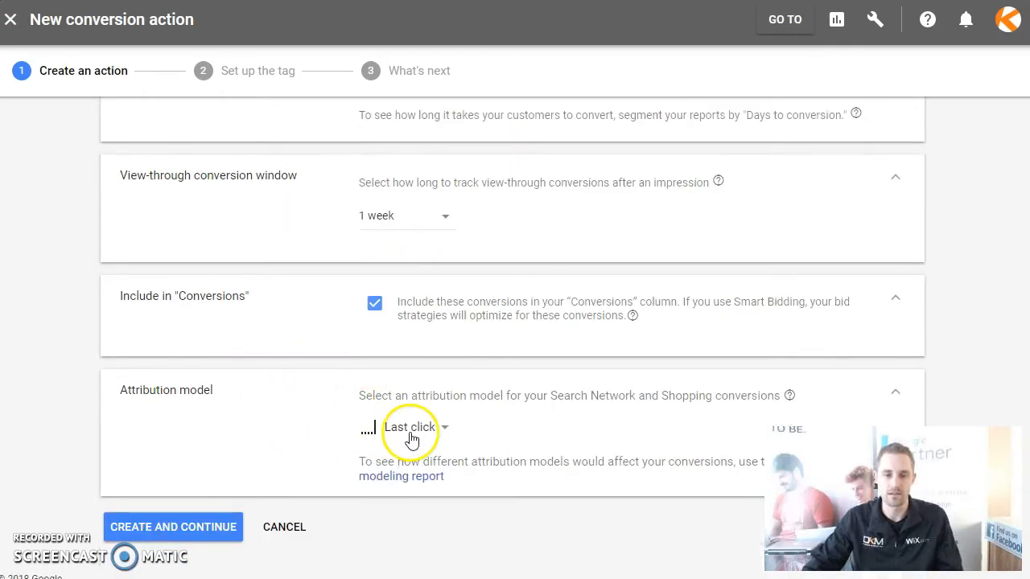
pyautogui.click(442, 429)
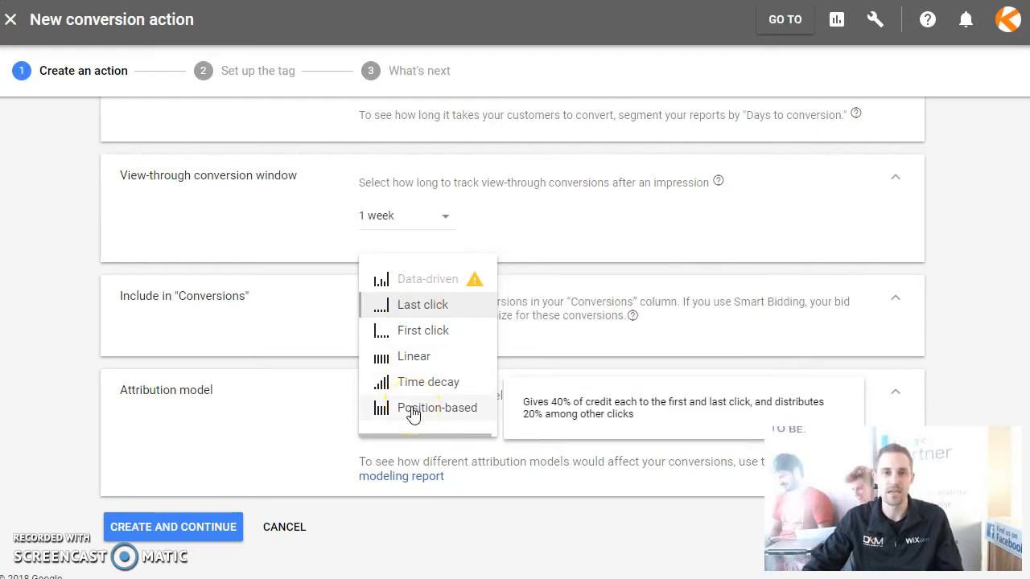
pyautogui.click(411, 311)
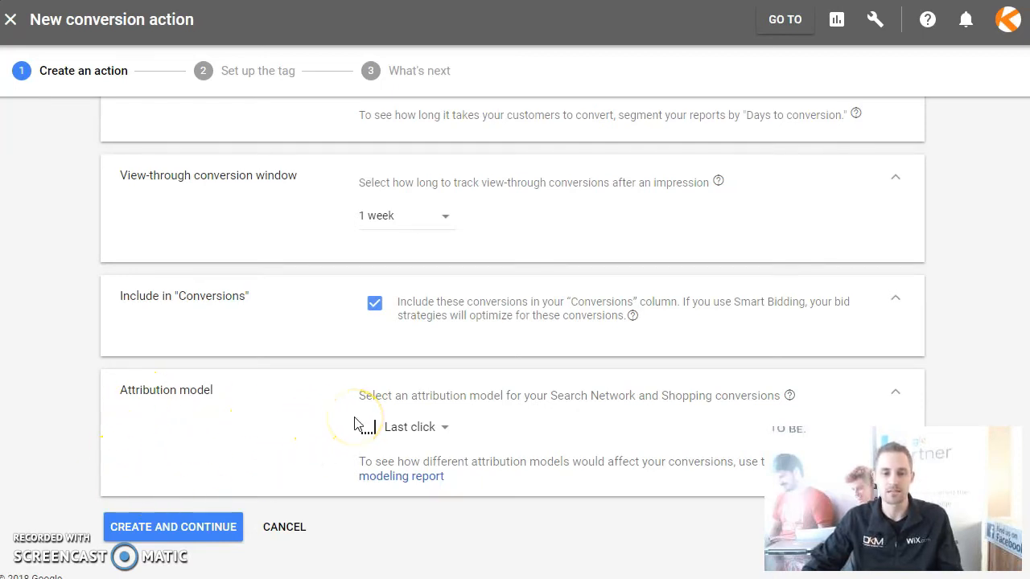
# Rename the conversion action Wix Conversion Test 2 and create it, continuing to the tag setup
pyautogui.click(152, 527)
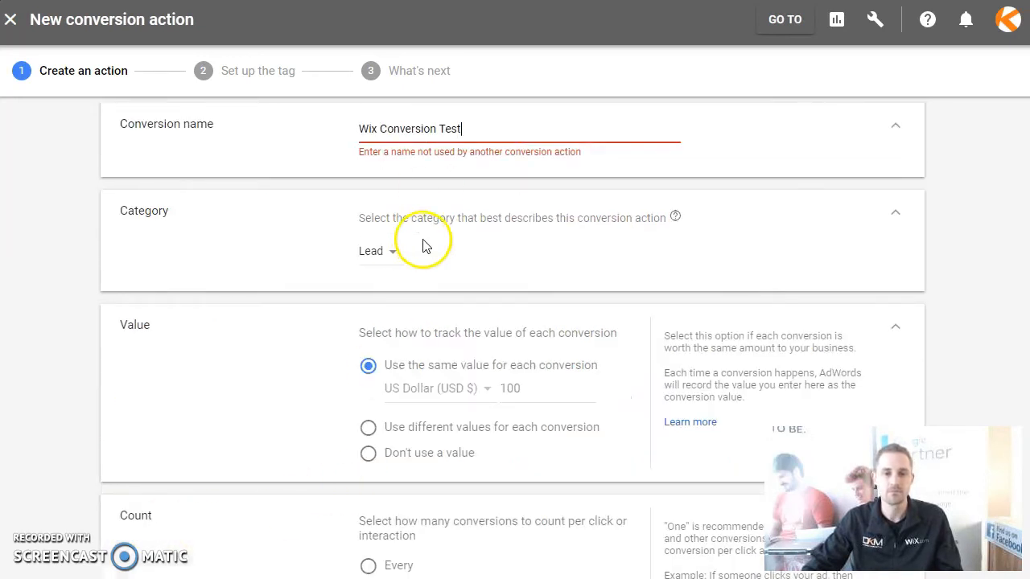
pyautogui.moveTo(466, 131); pyautogui.dragTo(442, 131)
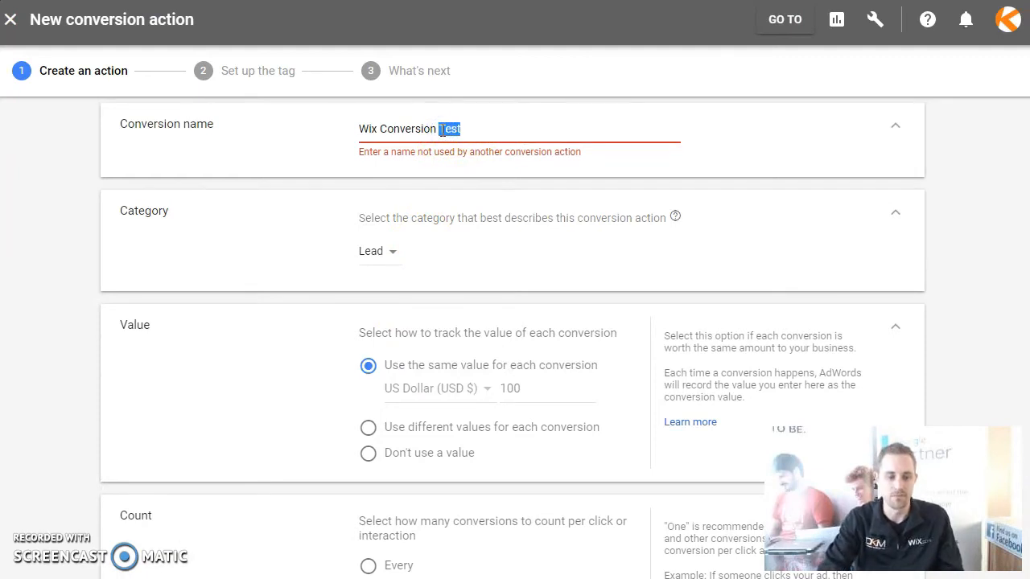
pyautogui.write('T')
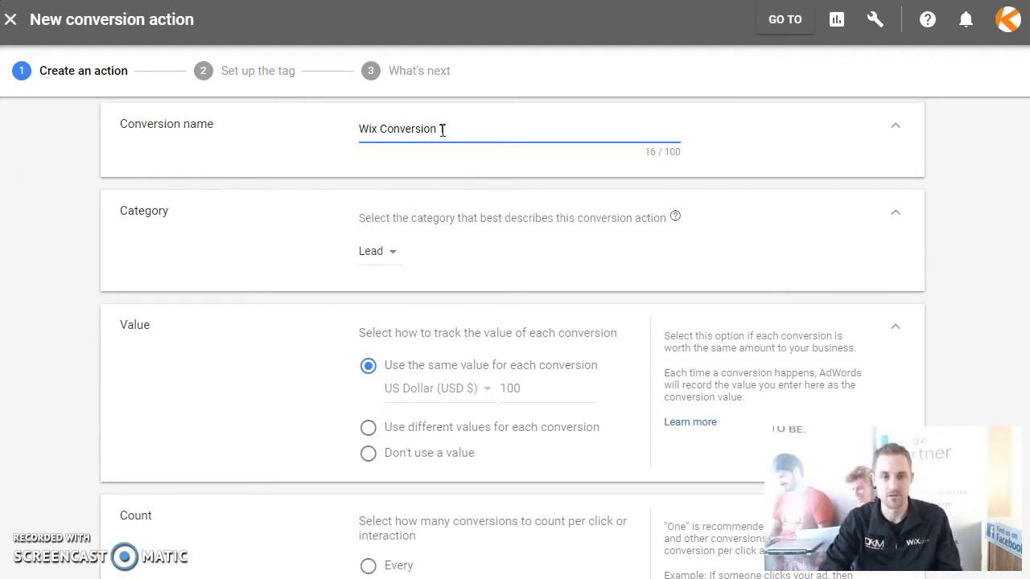
pyautogui.write('est 2')
pyautogui.scroll(-10, 439, 133)
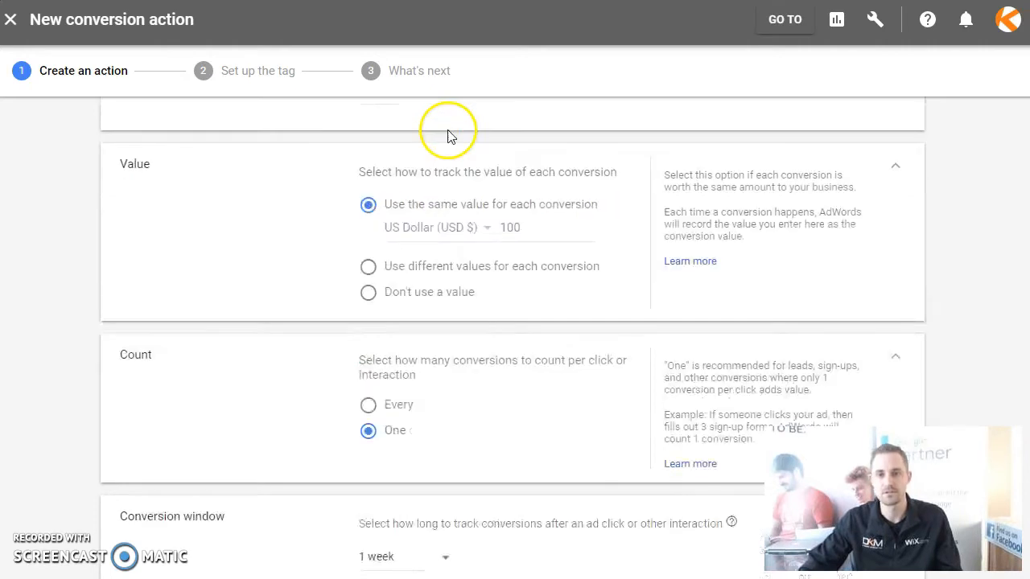
pyautogui.click(195, 522)
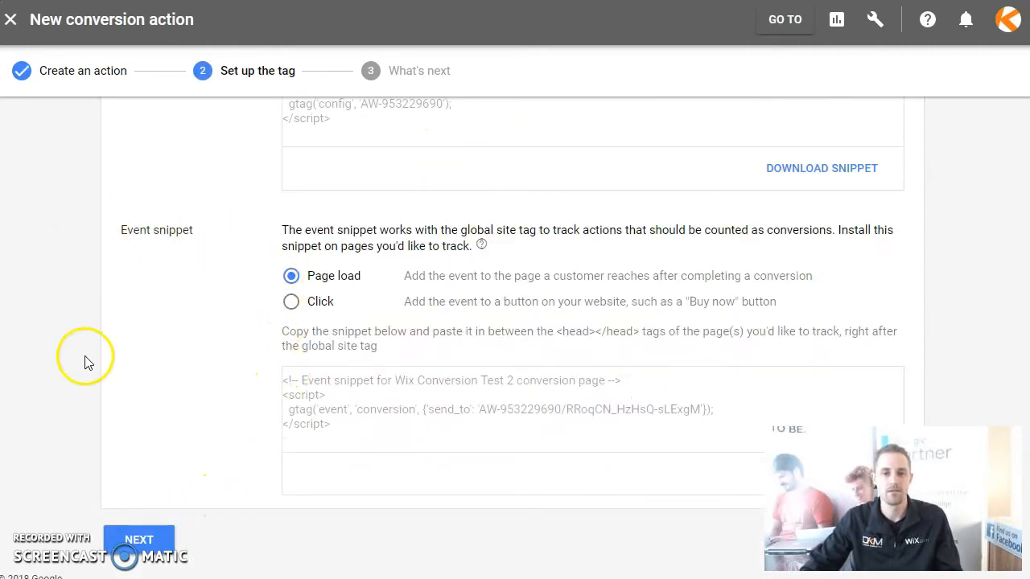
# Review the tag setup instructions, switch to the open Notepad file and delete the old Google Analytics tag code
pyautogui.scroll(3, 408, 322)
pyautogui.scroll(1, 263, 231)
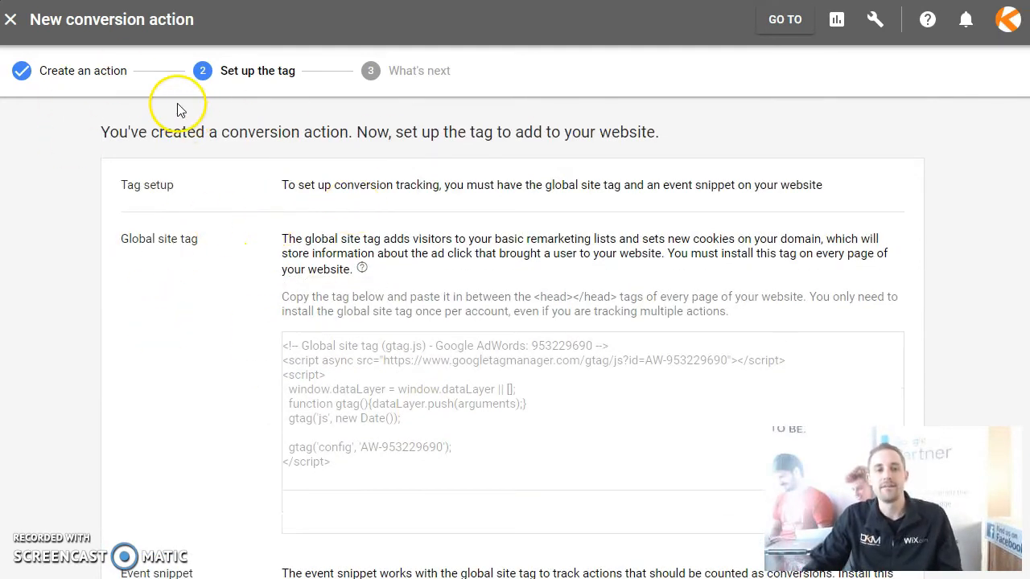
pyautogui.scroll(-3, 169, 137)
pyautogui.scroll(2, 411, 250)
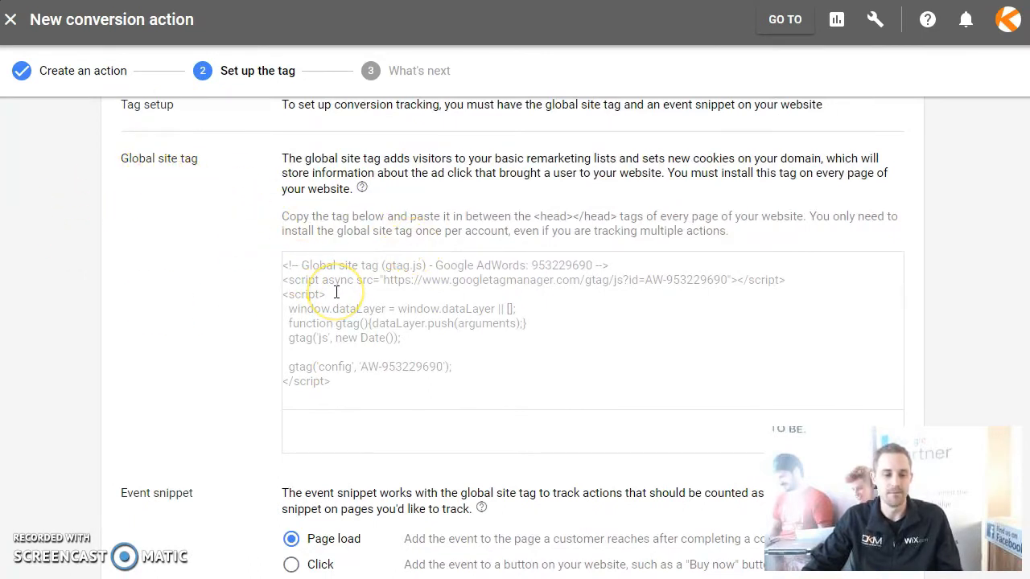
pyautogui.click(249, 539)
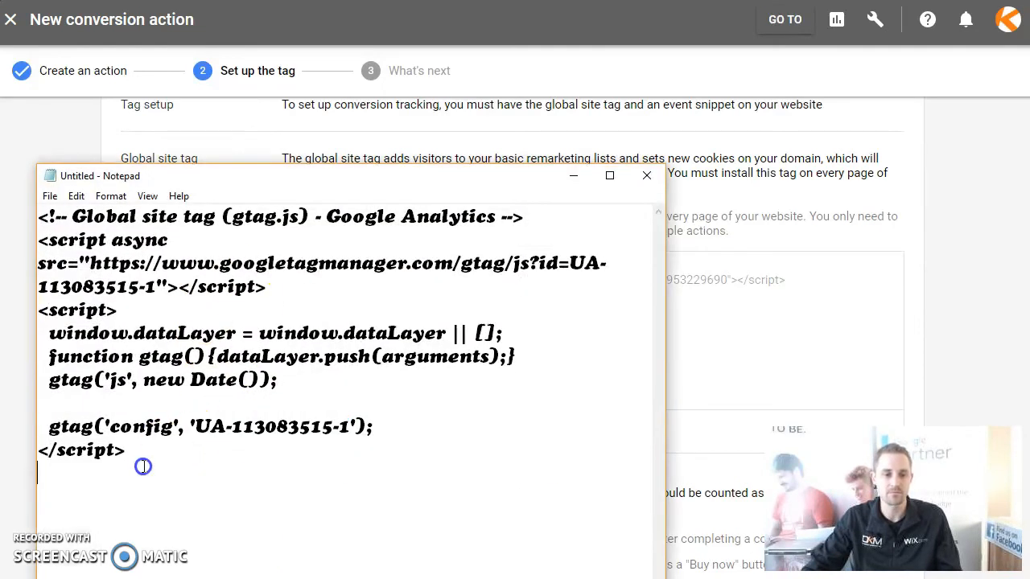
pyautogui.moveTo(142, 466); pyautogui.dragTo(38, 216)
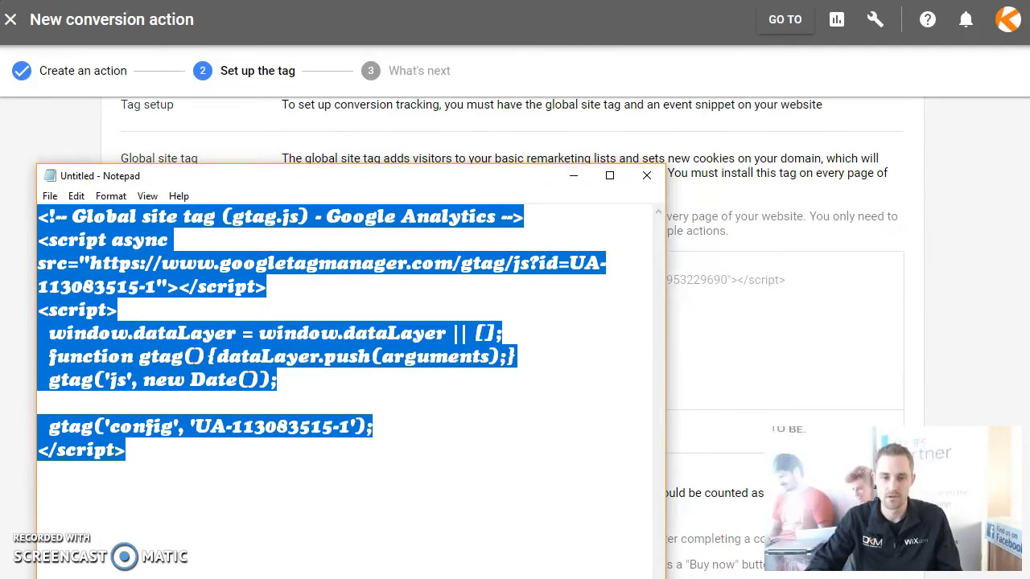
pyautogui.press('Delete')
# Move the Notepad window out of the way and copy the complete global site tag code from the tag setup page
pyautogui.moveTo(278, 181); pyautogui.dragTo(118, 23)
pyautogui.click(607, 295)
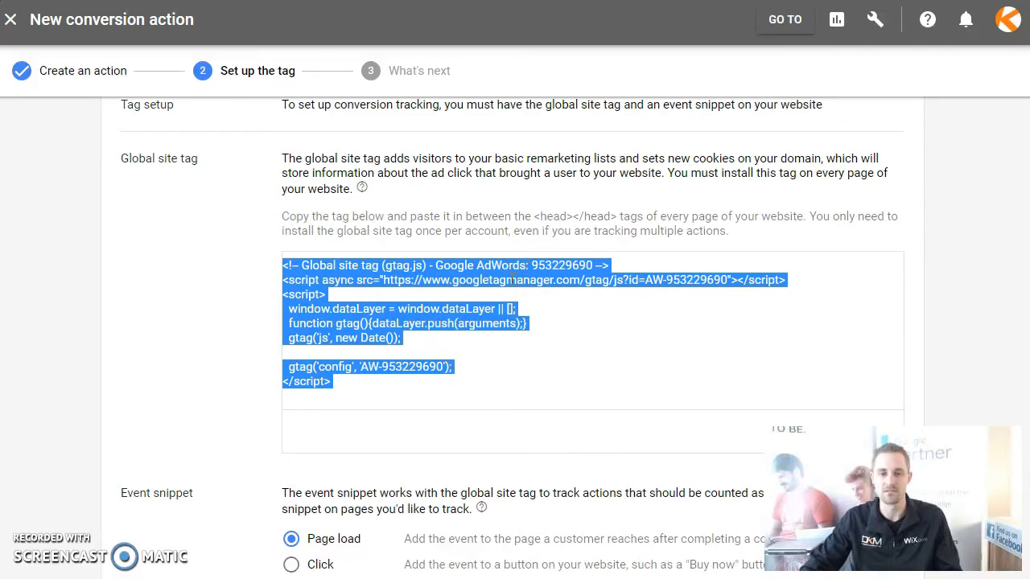
pyautogui.rightClick(514, 279)
pyautogui.click(539, 292)
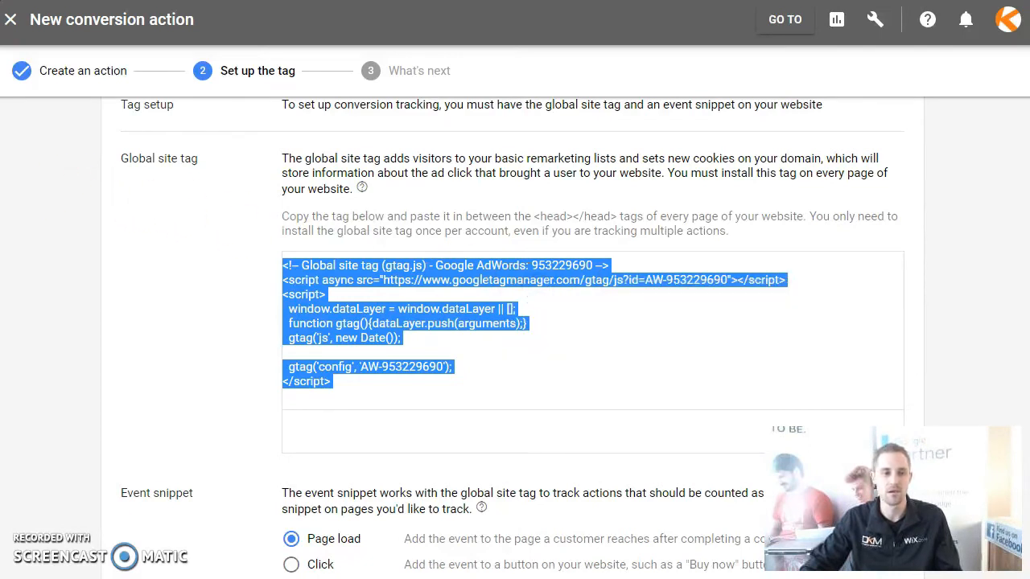
# Switch to Notepad and paste the global site tag code below an empty first line
pyautogui.hotkey('alt', 'Tab')
pyautogui.moveTo(230, 29); pyautogui.dragTo(403, 27)
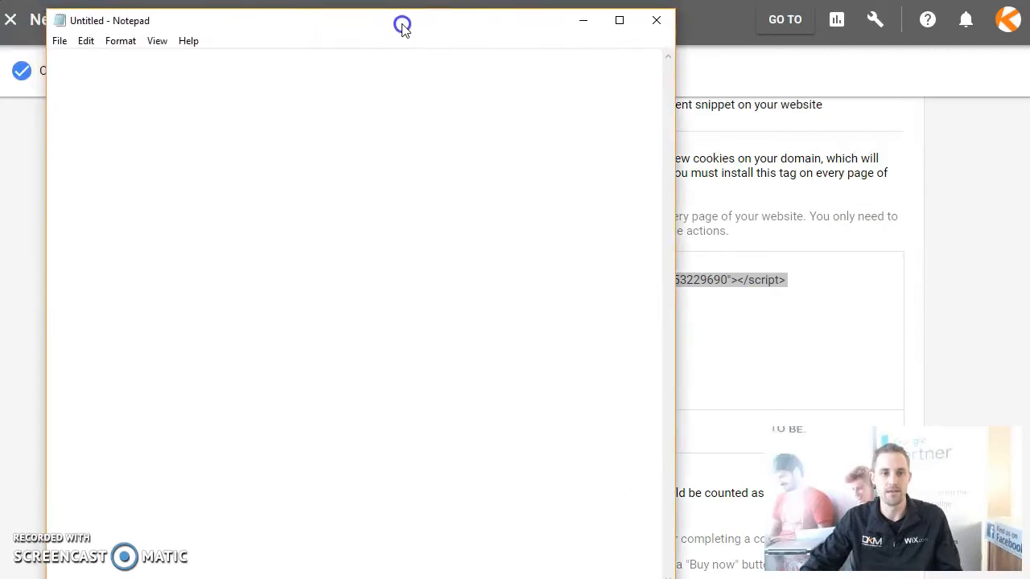
pyautogui.rightClick(122, 76)
pyautogui.click(73, 88)
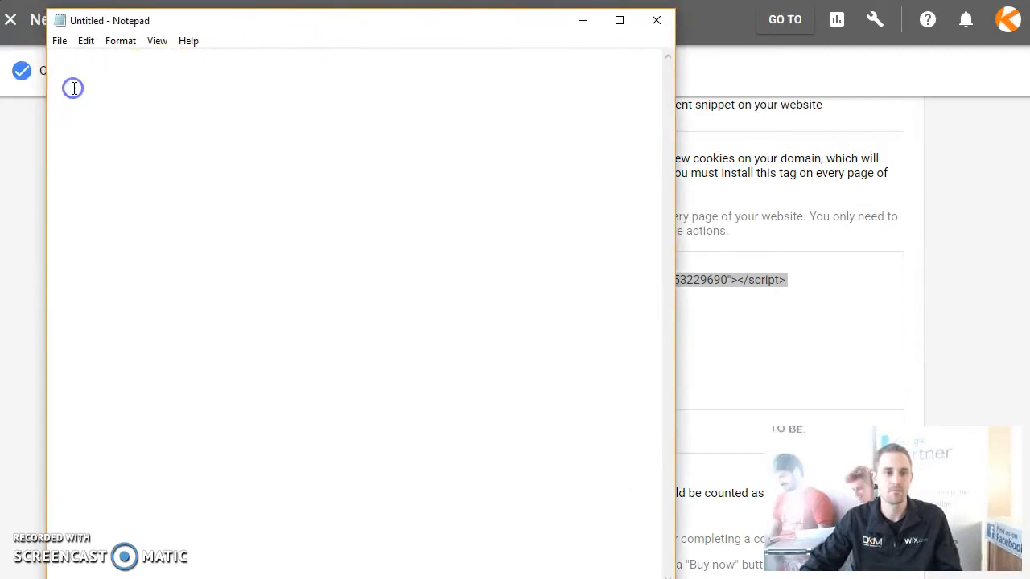
pyautogui.hotkey('ctrl', 'v')
pyautogui.click(50, 111)
pyautogui.press('BackSpace')
pyautogui.press('BackSpace')
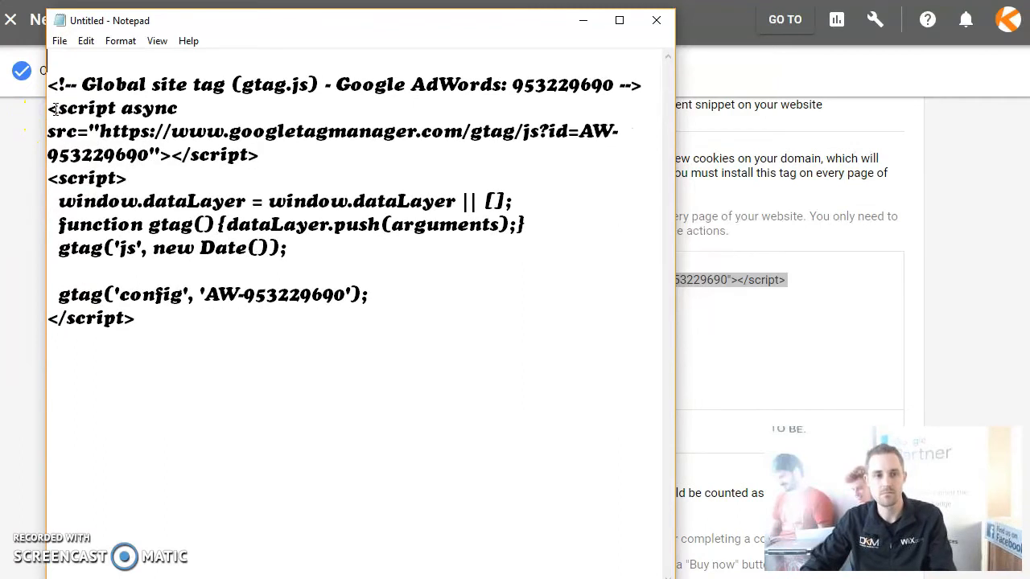
# Return to the AdWords tag setup page and copy the Page load event snippet for Wix Conversion Test 2
pyautogui.click(583, 21)
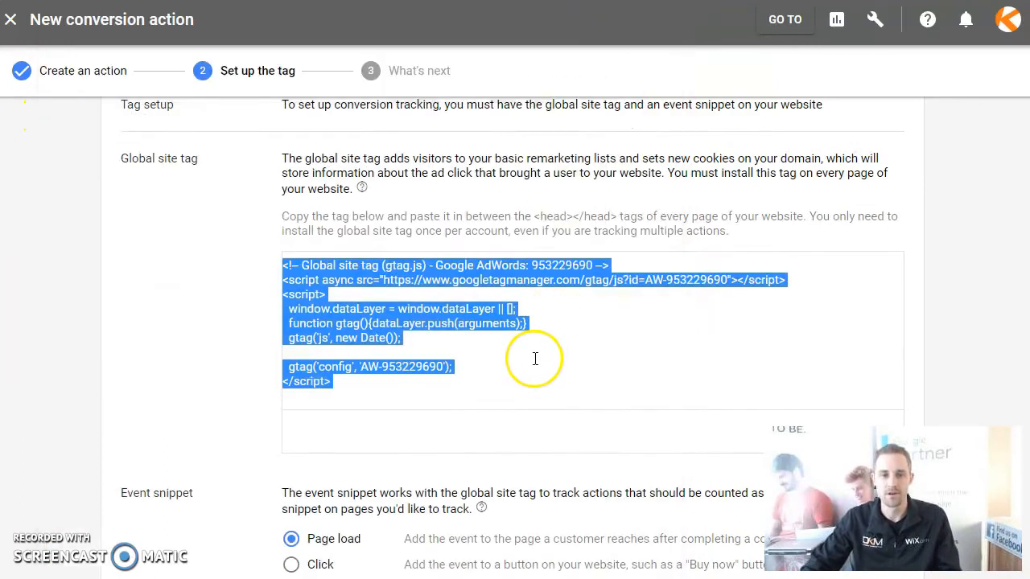
pyautogui.scroll(-2, 535, 358)
pyautogui.click(400, 509)
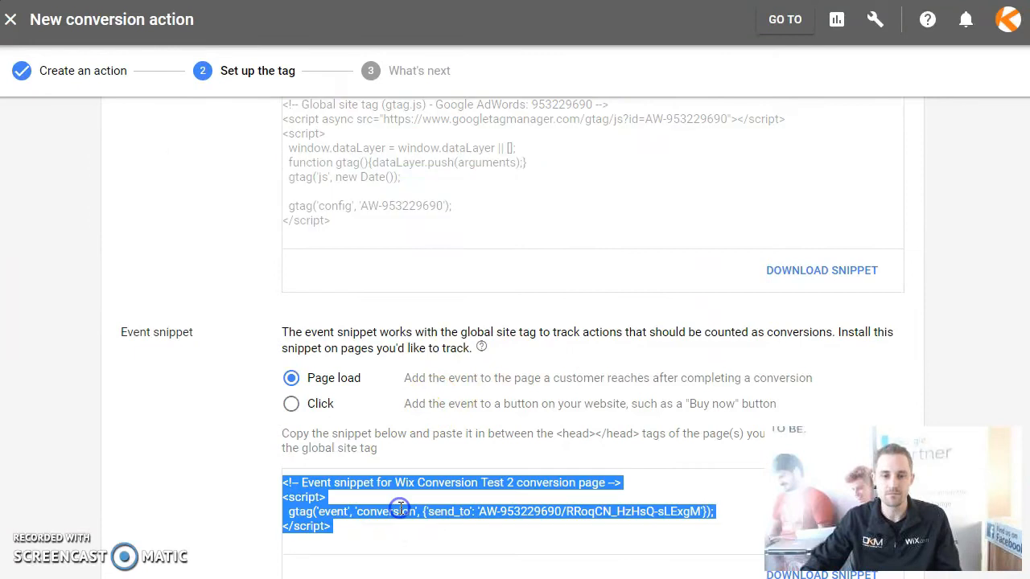
pyautogui.rightClick(400, 513)
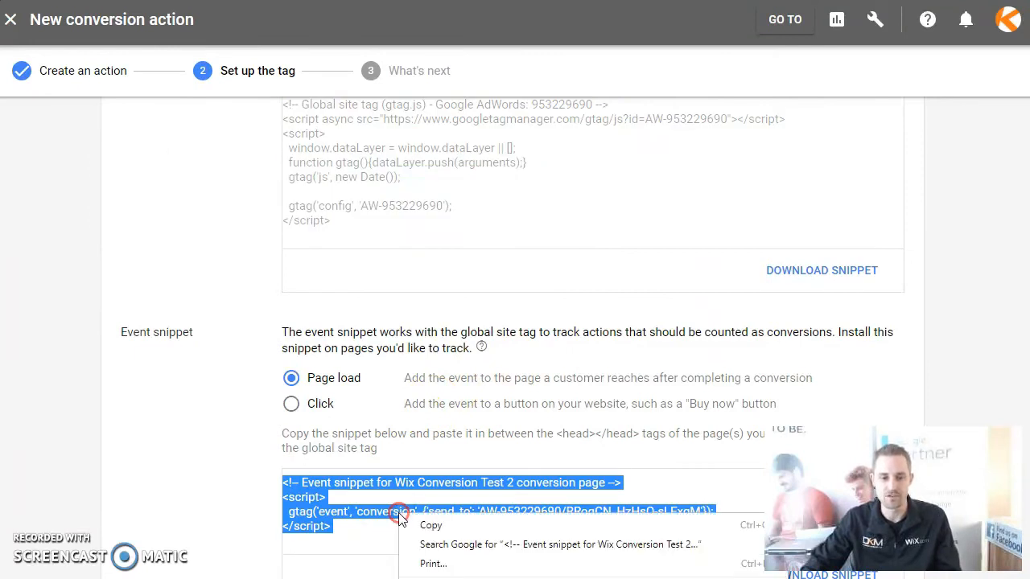
pyautogui.click(424, 525)
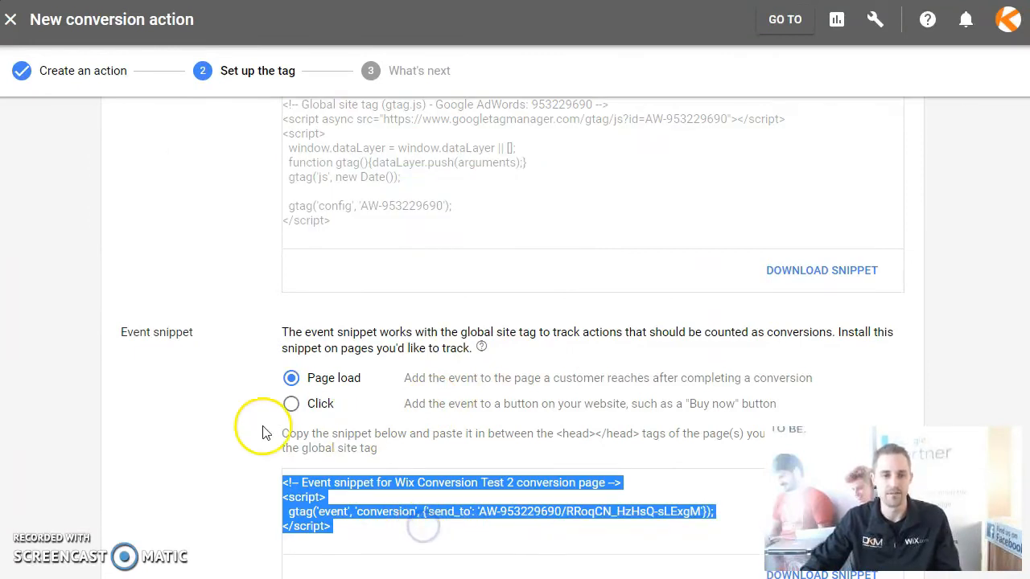
# Switch to Notepad and paste the event snippet a few lines below the global site tag
pyautogui.hotkey('alt', 'Tab')
pyautogui.click(62, 357)
pyautogui.hotkey('ctrl', 'v')
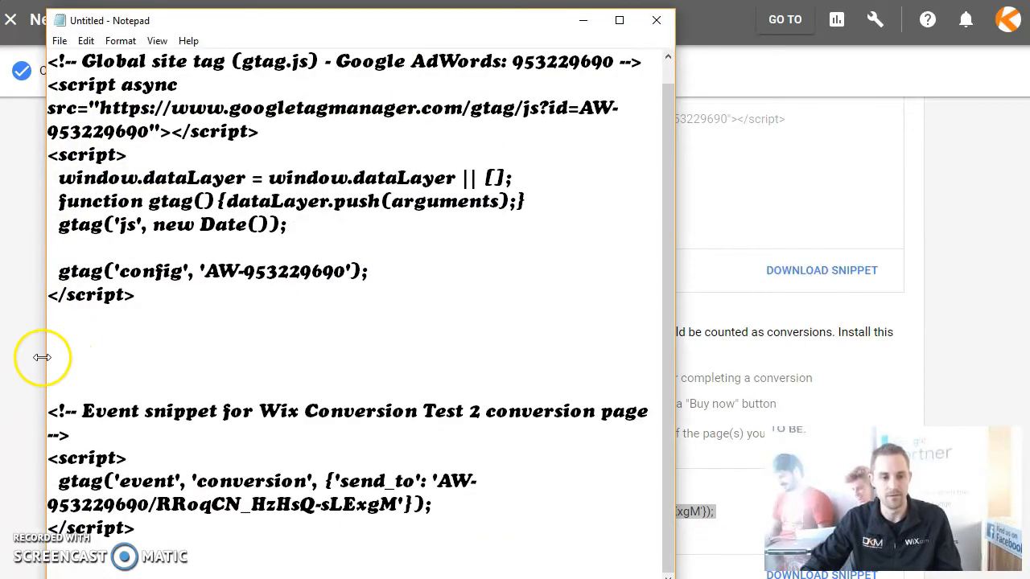
# Highlight the AdWords account ID in the global site tag's comment line to examine it
pyautogui.scroll(1, 138, 230)
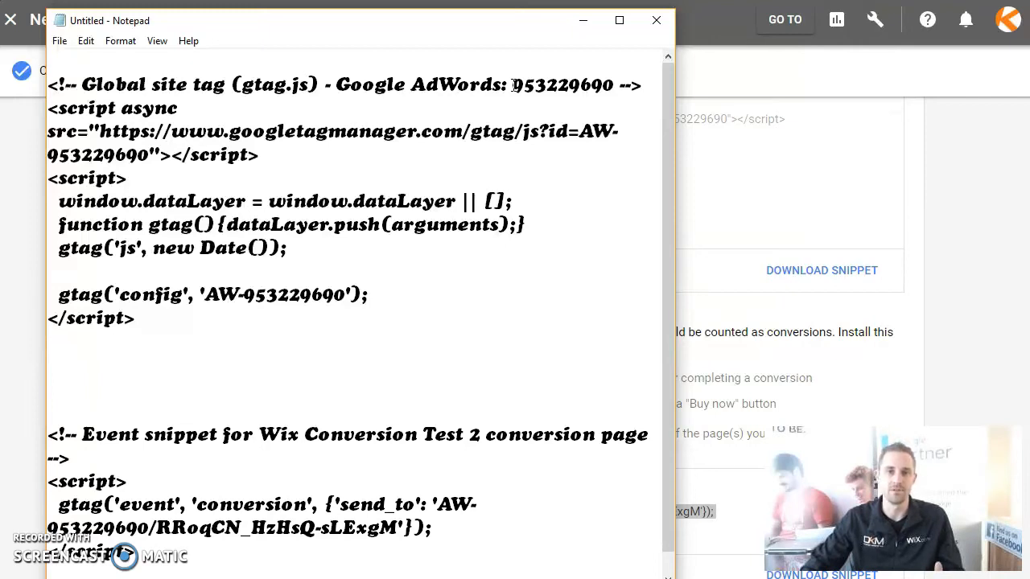
pyautogui.moveTo(513, 84); pyautogui.dragTo(613, 89)
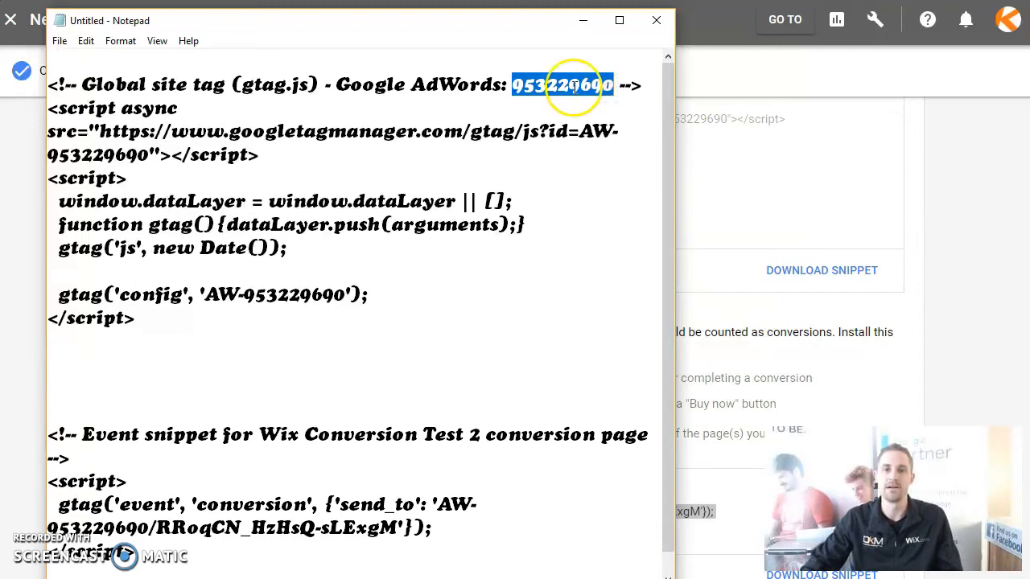
pyautogui.click(516, 85)
pyautogui.moveTo(515, 84); pyautogui.dragTo(611, 90)
pyautogui.rightClick(595, 86)
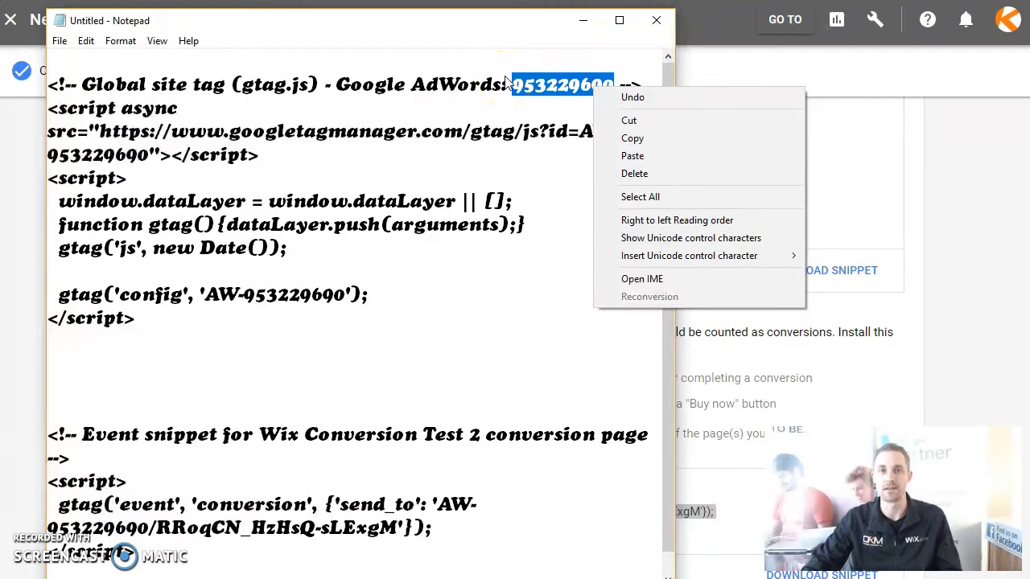
pyautogui.click(144, 327)
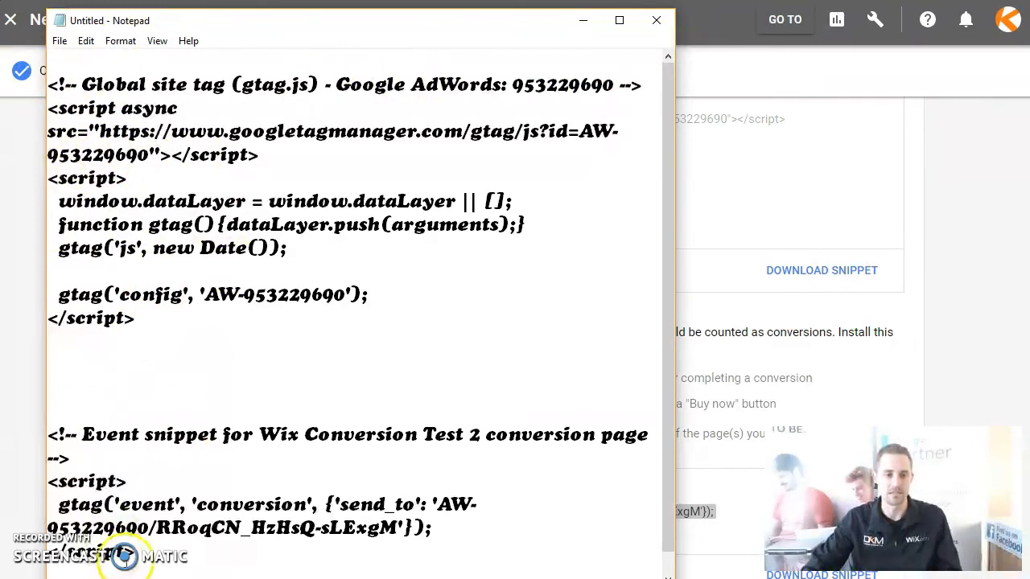
# Cut both code blocks from the Notepad file and paste them back in
pyautogui.moveTo(129, 556); pyautogui.dragTo(49, 80)
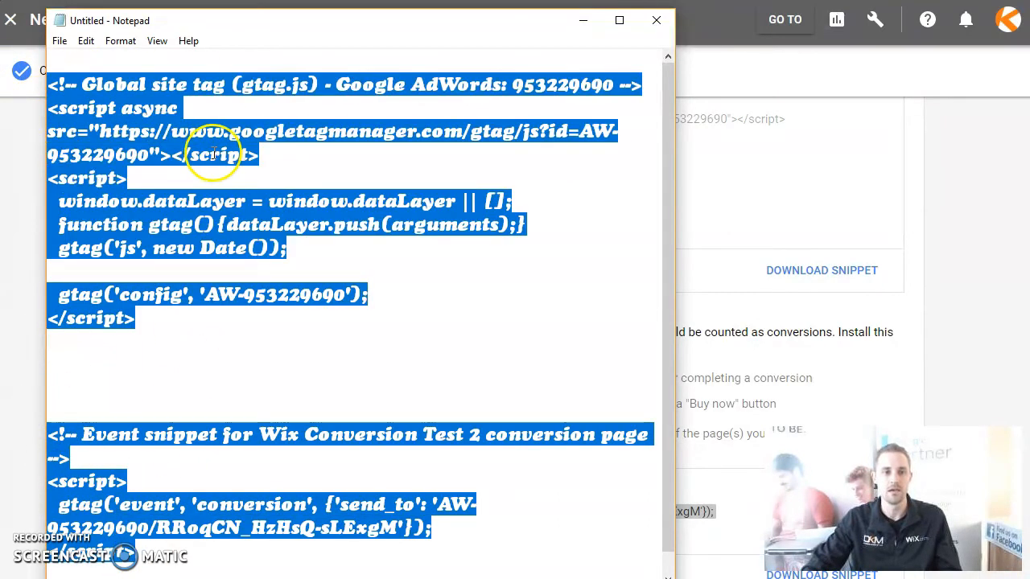
pyautogui.rightClick(157, 141)
pyautogui.click(191, 169)
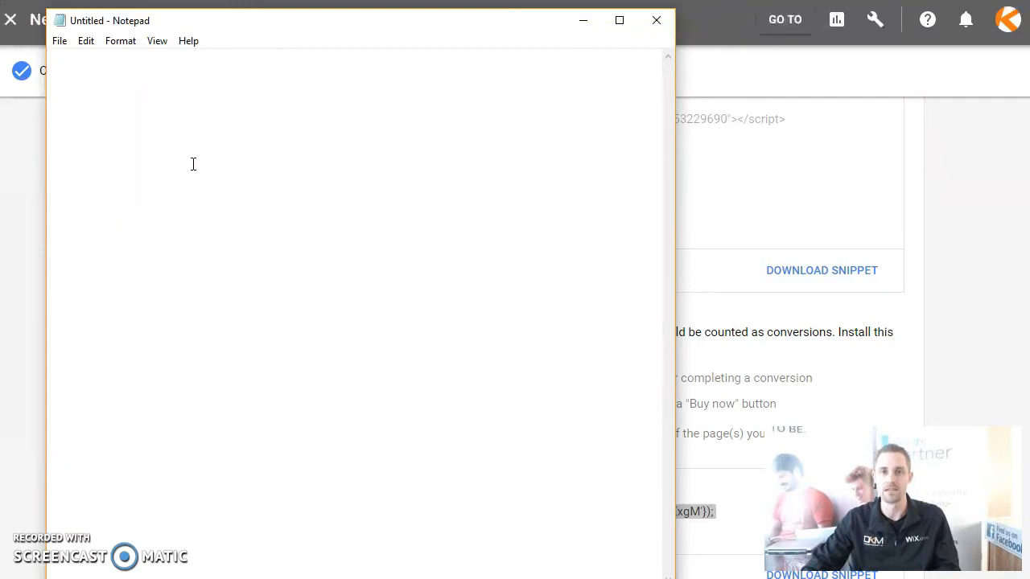
pyautogui.rightClick(56, 65)
pyautogui.click(99, 134)
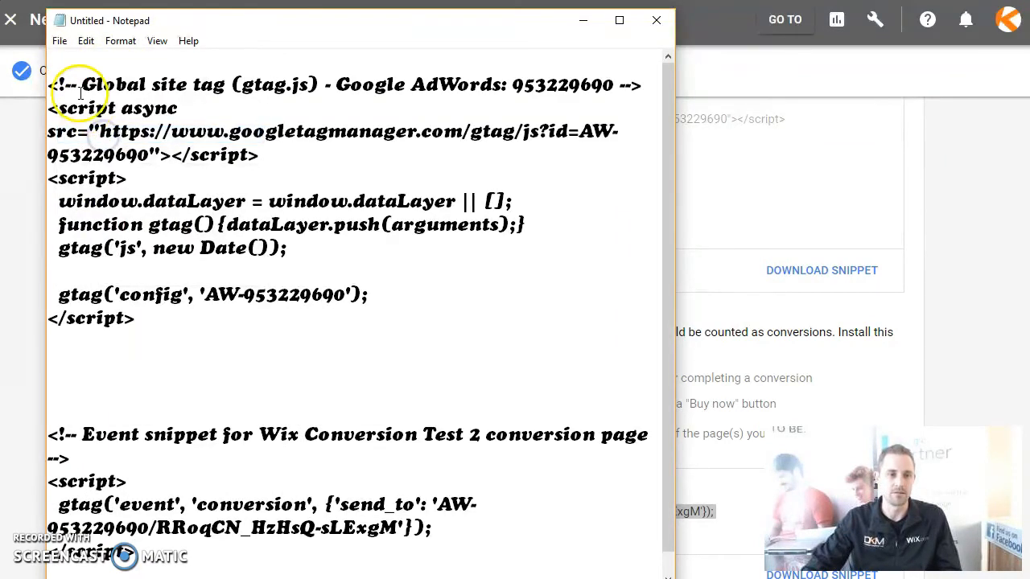
# Delete the Global site tag comment line, including its empty line, above the first script
pyautogui.moveTo(643, 85); pyautogui.dragTo(70, 57)
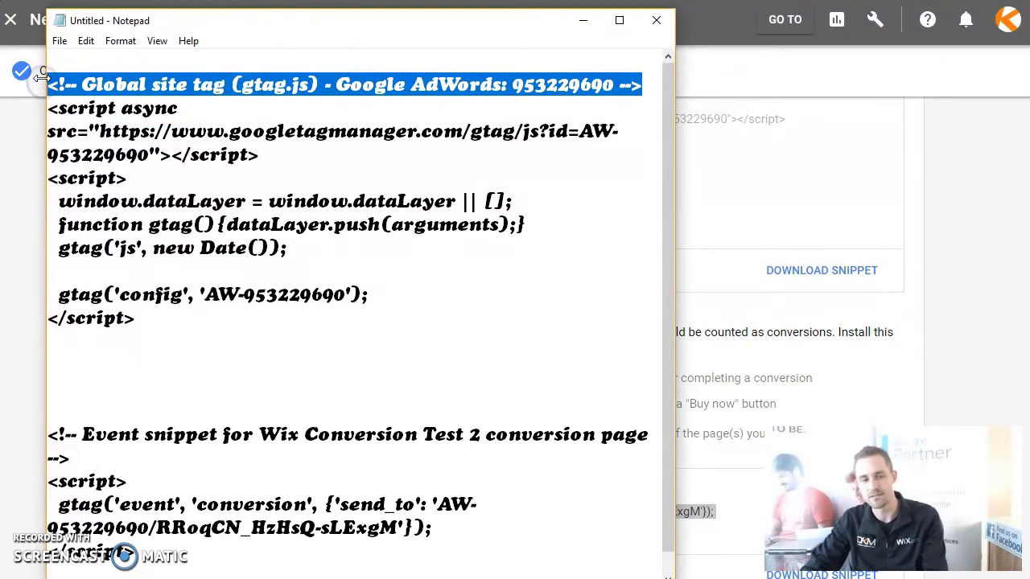
pyautogui.press('Delete')
pyautogui.press('Delete')
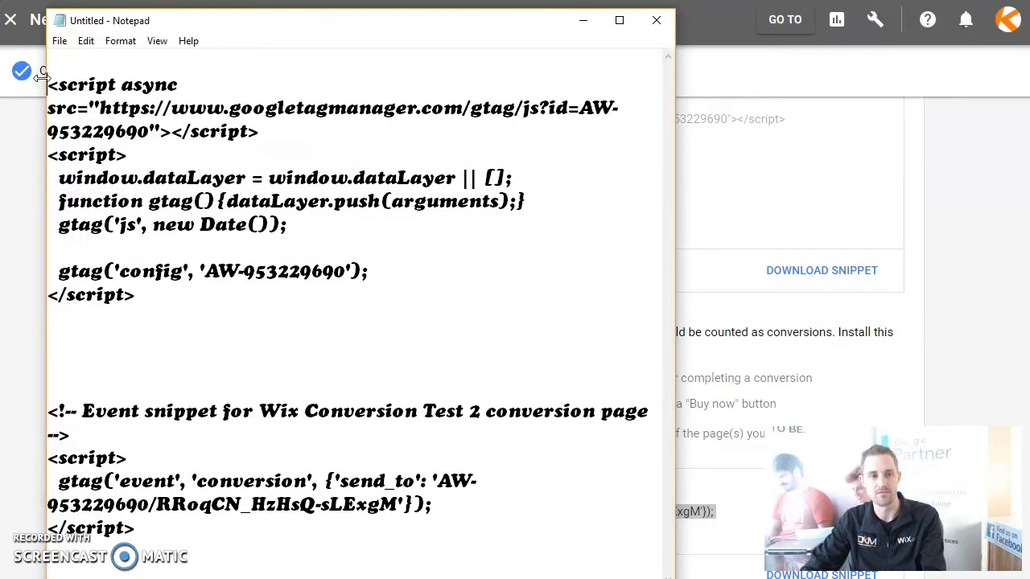
# Delete the Event snippet comment and the blank lines so the event script directly follows the global site tag's closing script tag
pyautogui.moveTo(48, 411); pyautogui.dragTo(80, 434)
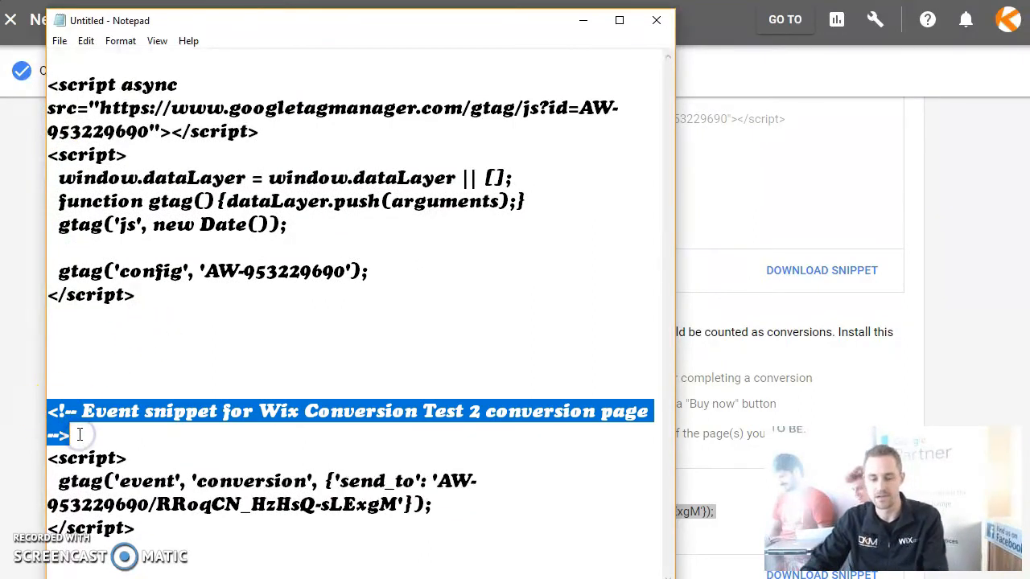
pyautogui.press('BackSpace')
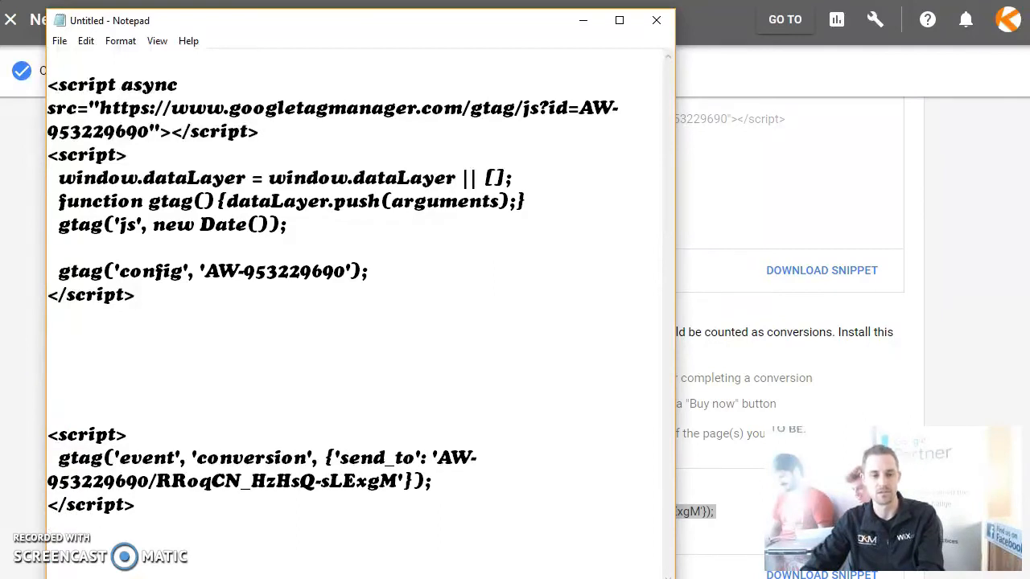
pyautogui.press('BackSpace')
pyautogui.press('BackSpace')
pyautogui.press('BackSpace')
pyautogui.press('BackSpace')
pyautogui.press('BackSpace')
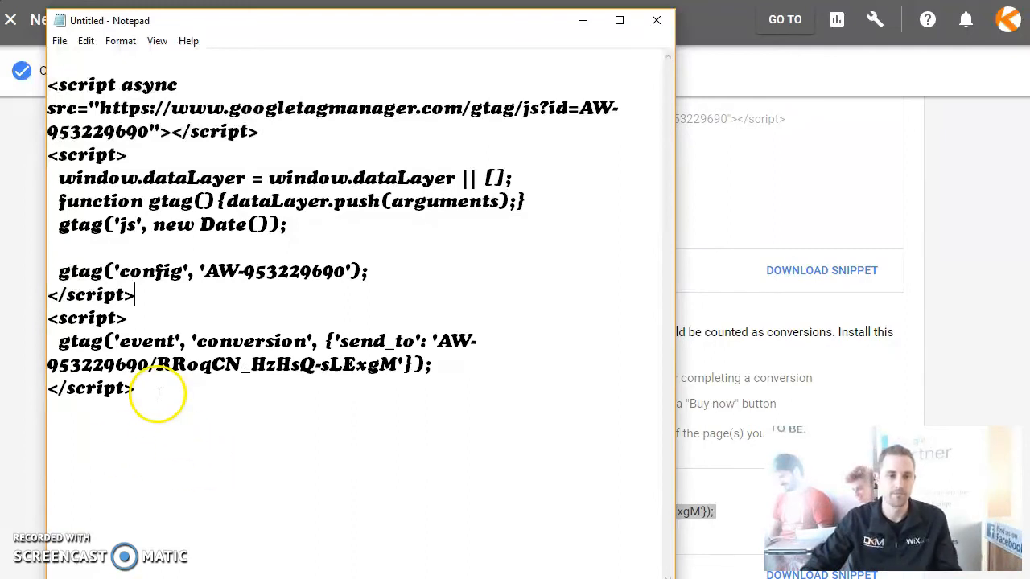
pyautogui.moveTo(142, 391); pyautogui.dragTo(43, 84)
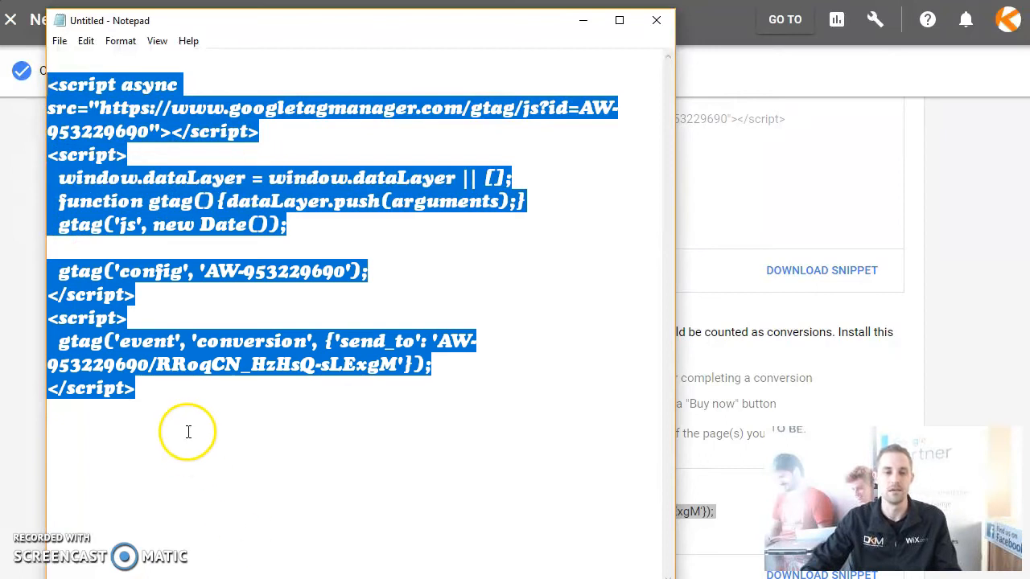
pyautogui.click(143, 387)
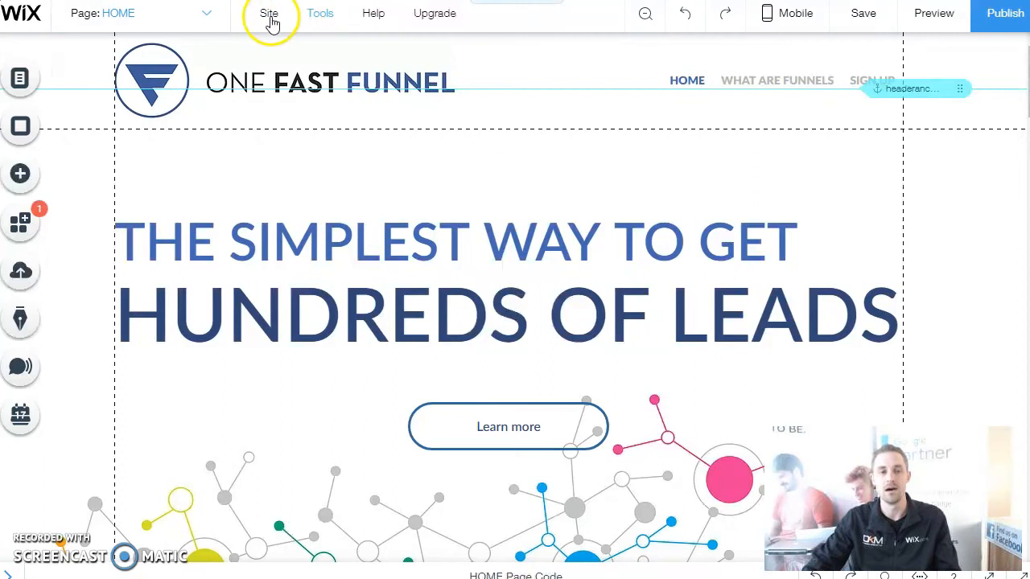
# In the Wix editor, open the THANK YOU page and place an HTML Code element below its headline, beside the thank-you text
pyautogui.click(202, 12)
pyautogui.click(114, 67)
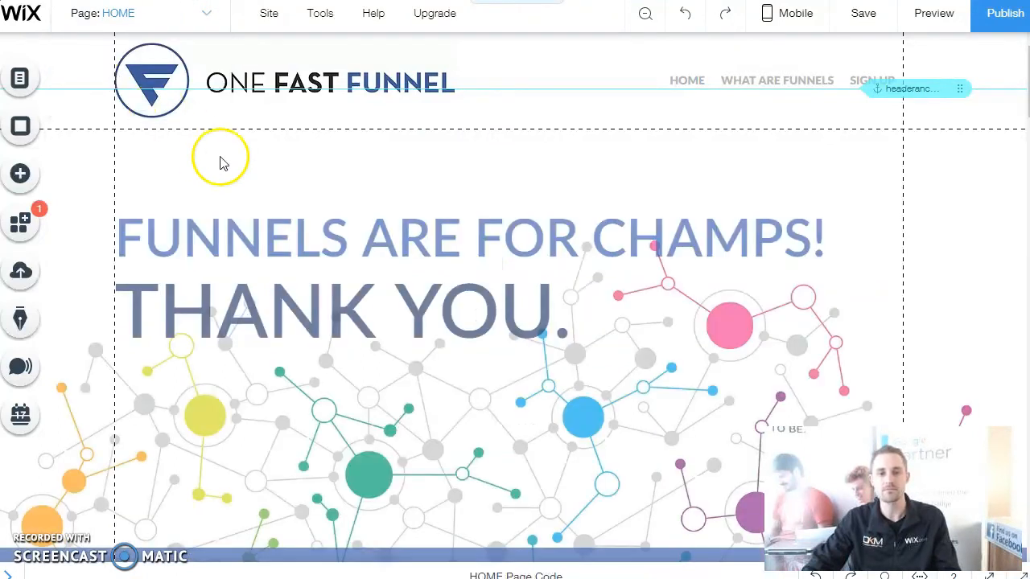
pyautogui.click(21, 175)
pyautogui.click(92, 331)
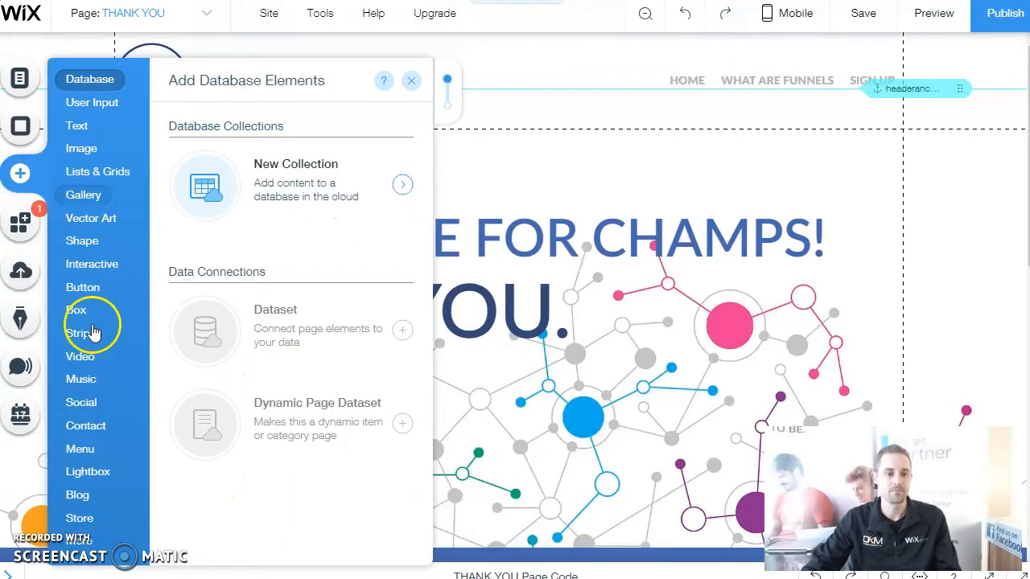
pyautogui.moveTo(80, 546)
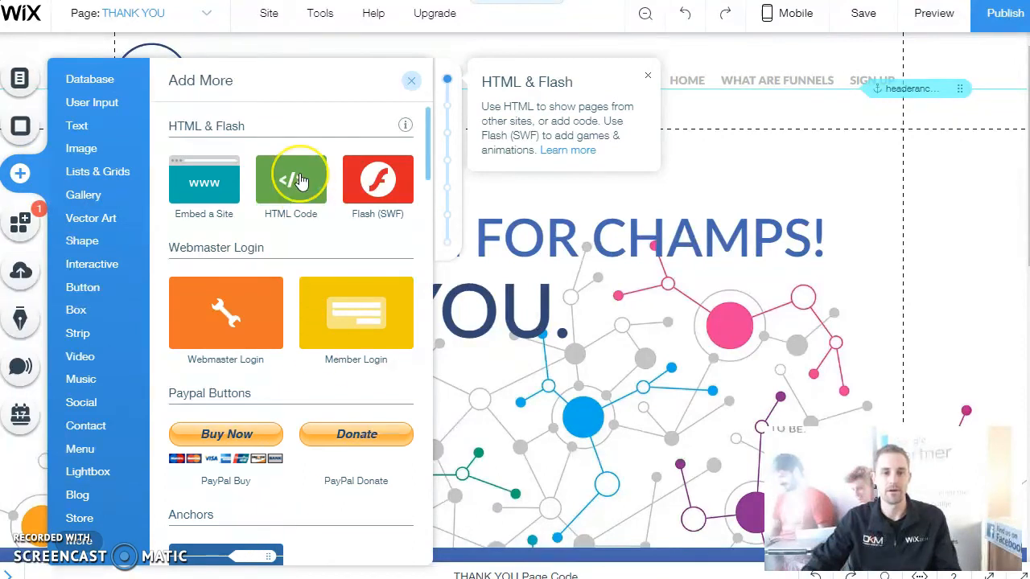
pyautogui.moveTo(299, 182); pyautogui.dragTo(696, 400)
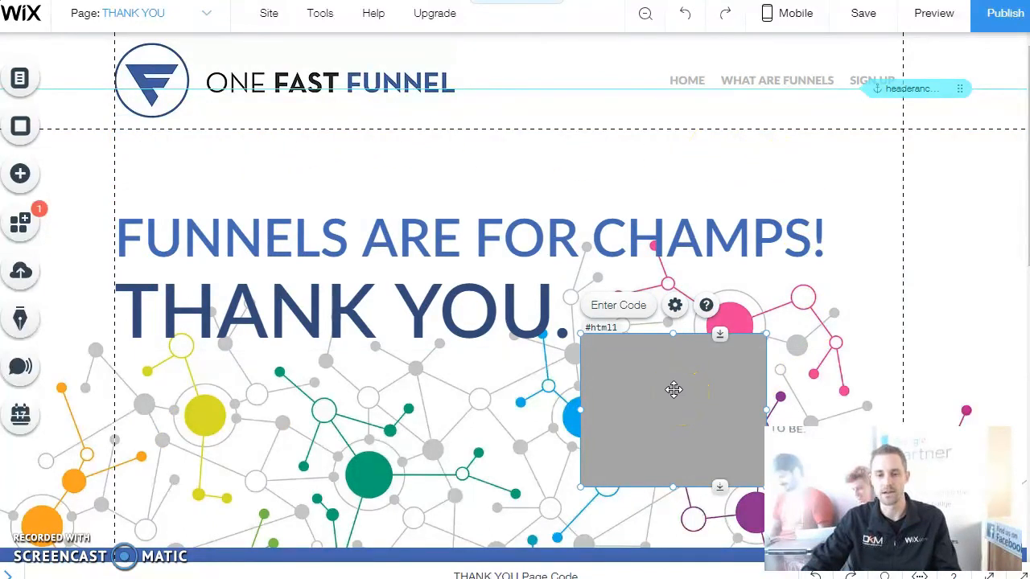
# Open the HTML element's code settings, and copy the complete combined tag code from Notepad
pyautogui.click(618, 306)
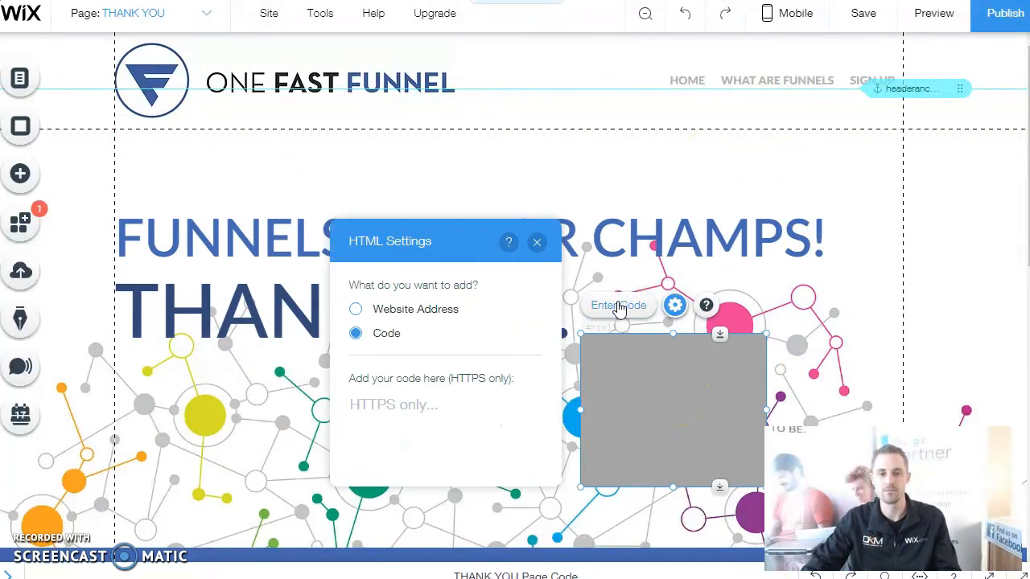
pyautogui.click(374, 404)
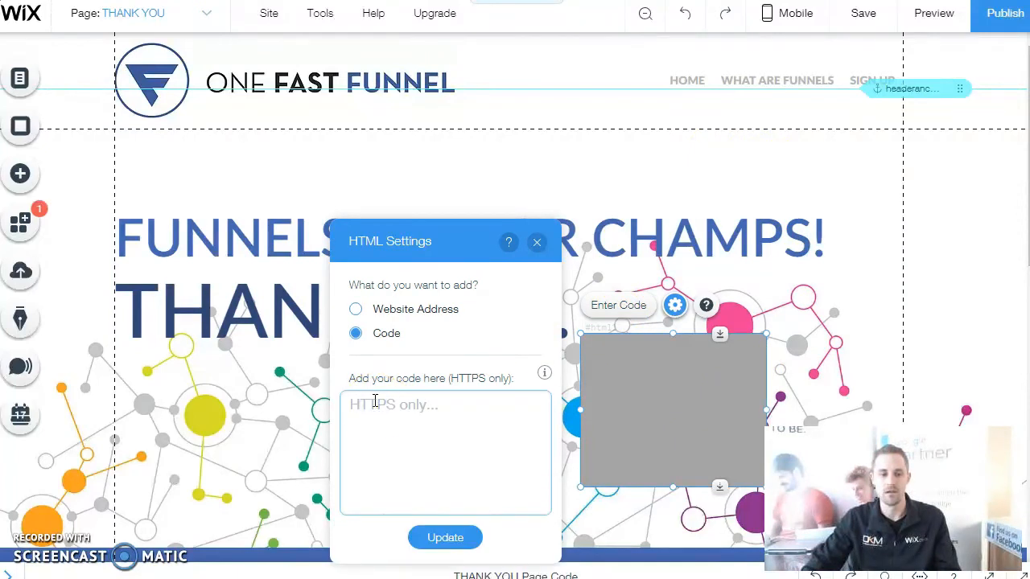
pyautogui.hotkey('alt', 'Tab')
pyautogui.moveTo(138, 390); pyautogui.dragTo(33, 81)
pyautogui.rightClick(81, 94)
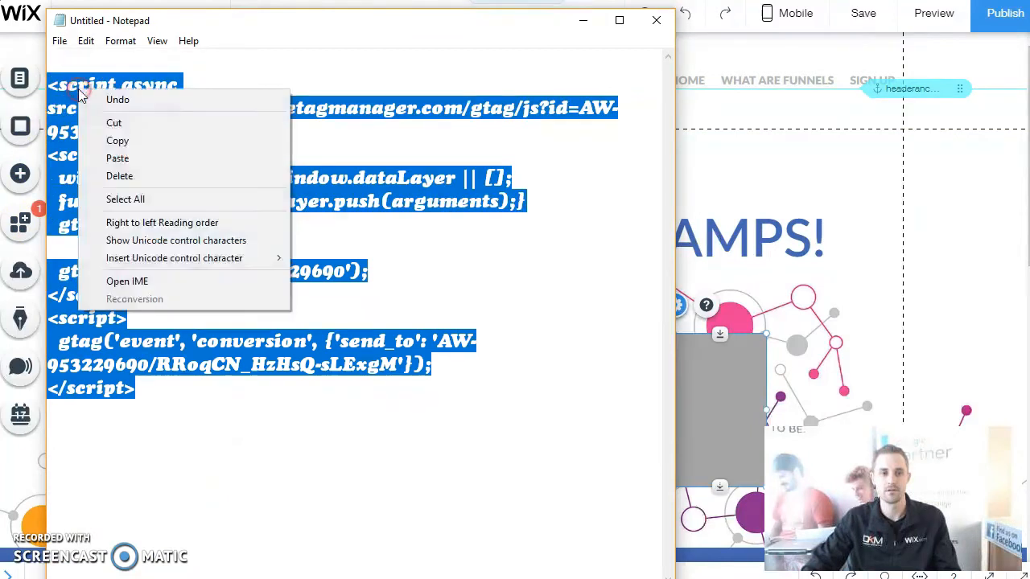
pyautogui.click(118, 140)
# Return to the Wix editor, paste the combined tag code into the HTML element's code settings and update the element
pyautogui.click(585, 19)
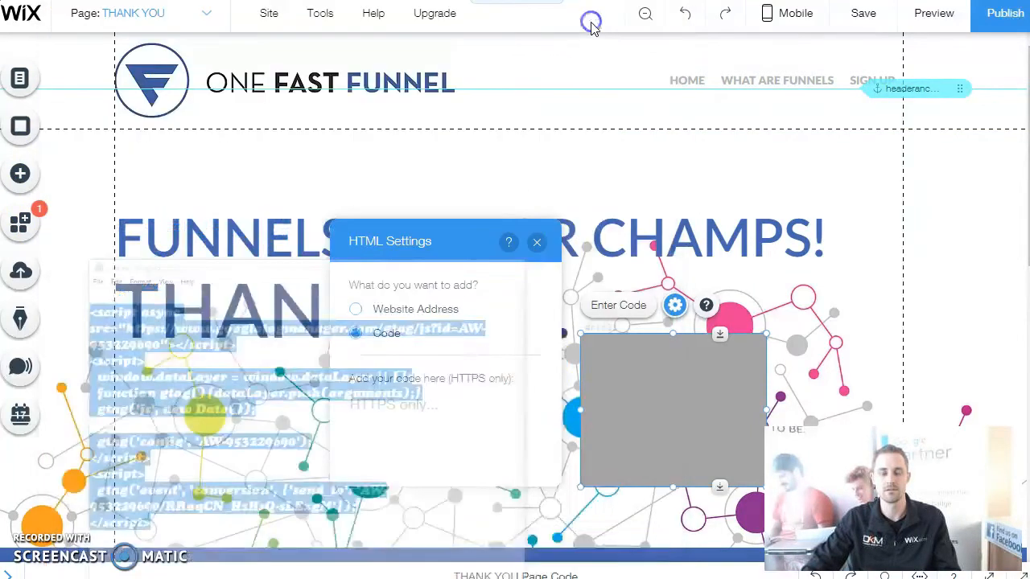
pyautogui.click(379, 411)
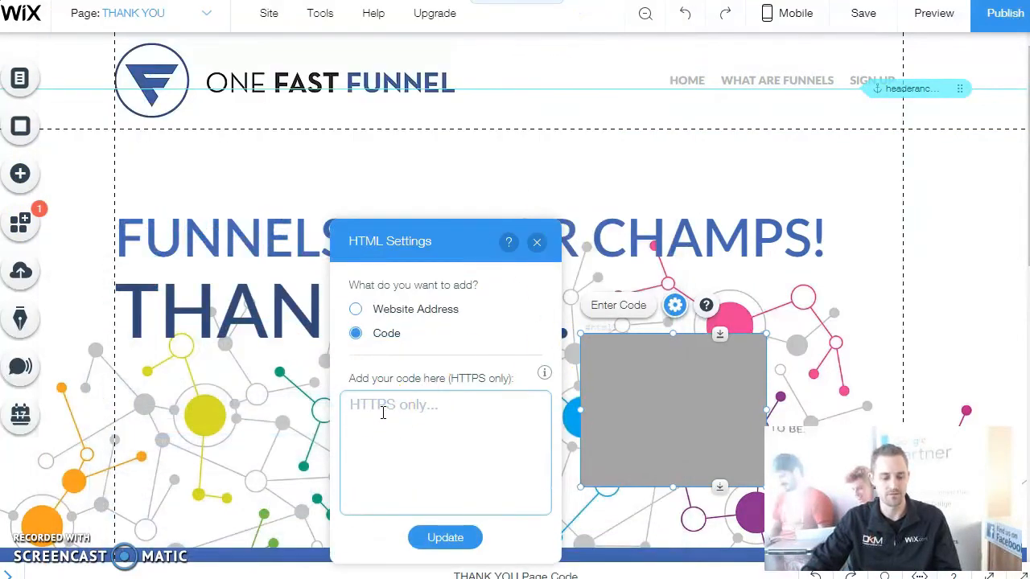
pyautogui.hotkey('ctrl', 'v')
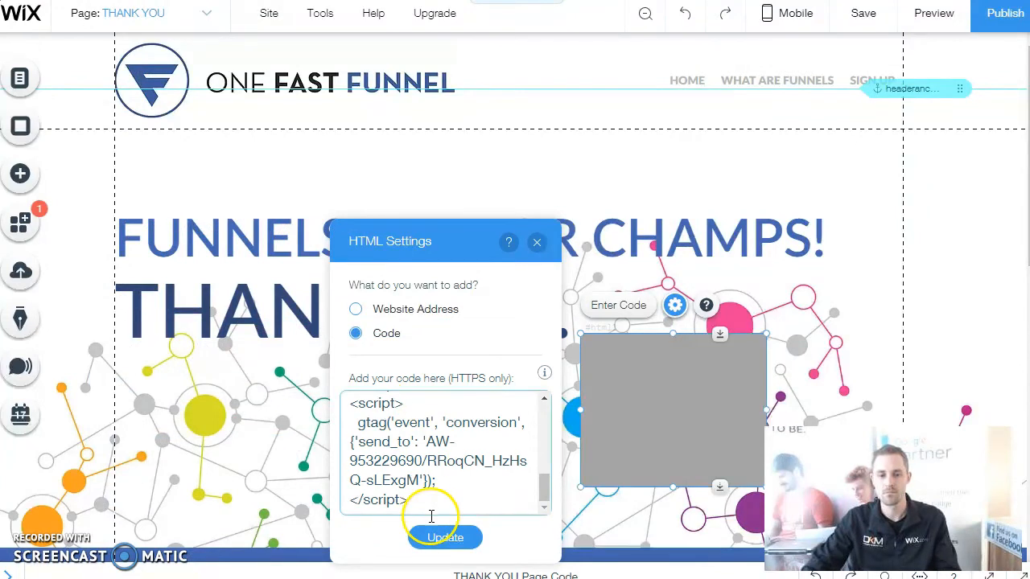
pyautogui.click(445, 537)
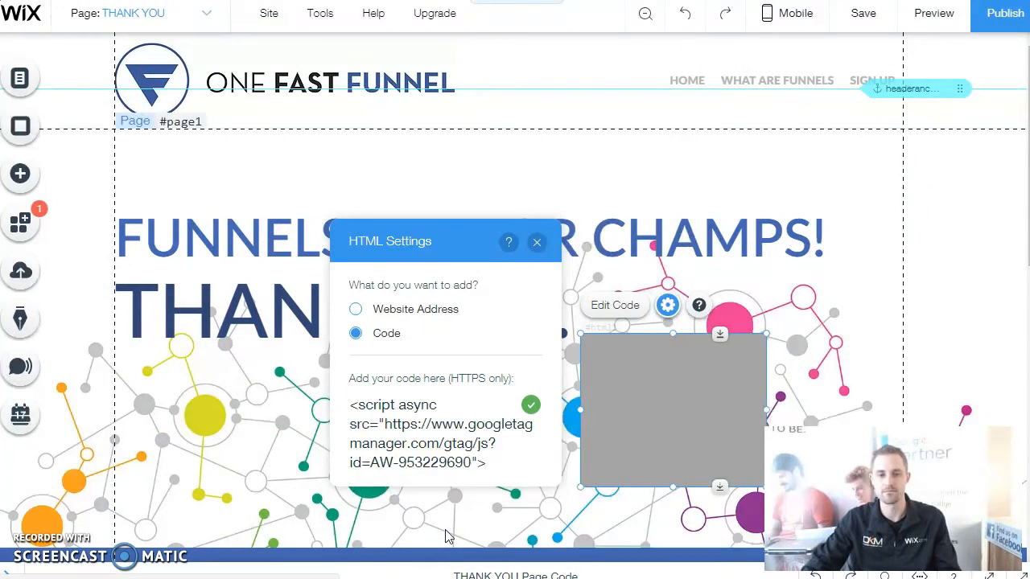
# Close the HTML settings, shift the HTML element farther right of the thank-you text, and save the site with future save notices turned off
pyautogui.click(537, 243)
pyautogui.moveTo(694, 379); pyautogui.dragTo(754, 376)
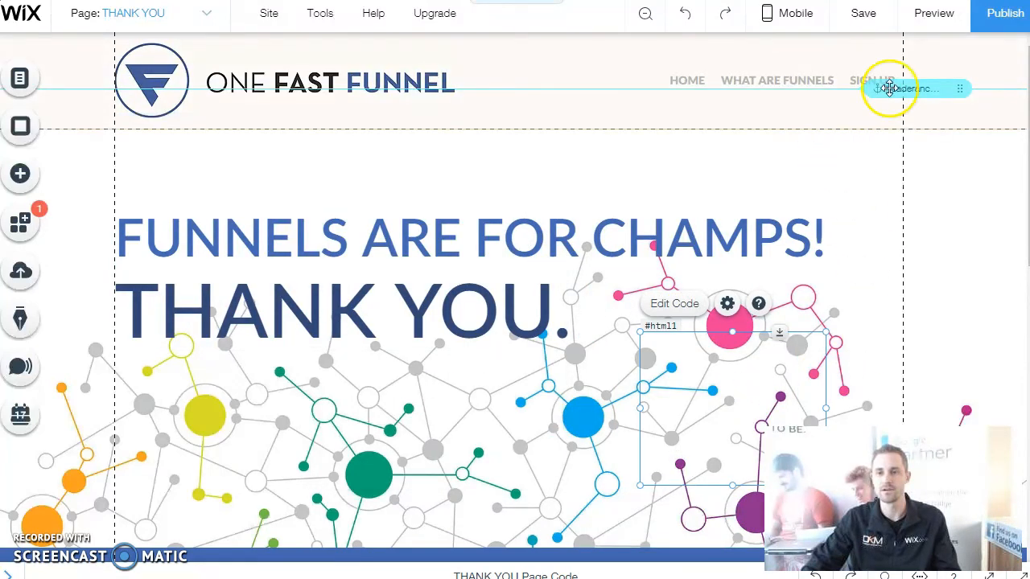
pyautogui.click(885, 18)
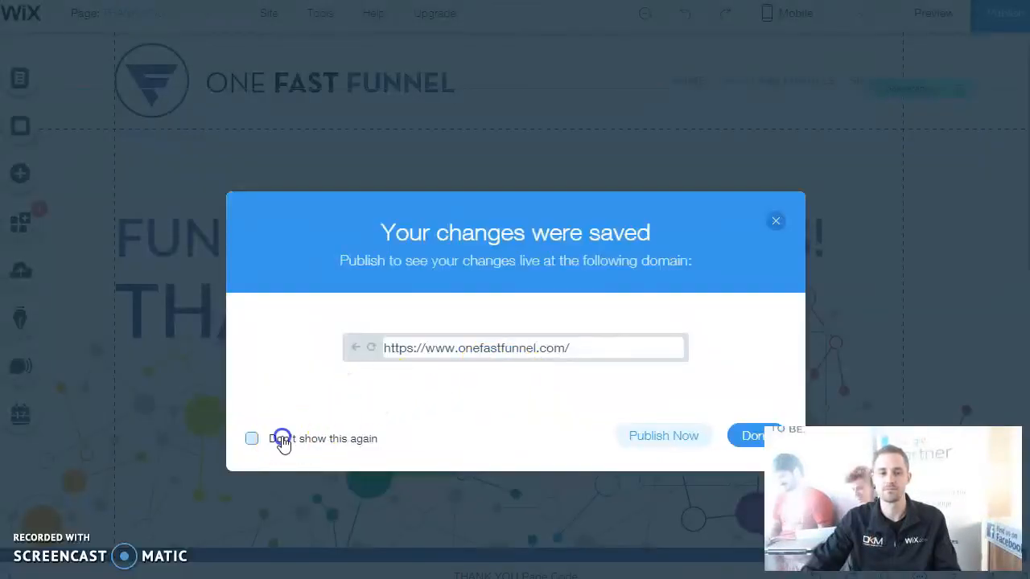
pyautogui.click(282, 440)
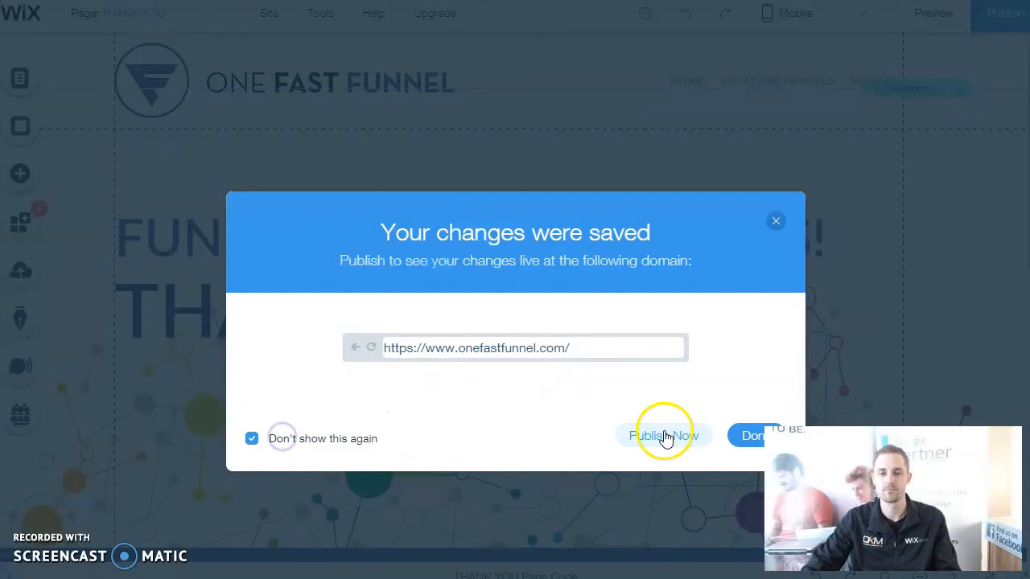
pyautogui.click(741, 439)
# Publish the site and dismiss the publishing confirmation
pyautogui.click(997, 16)
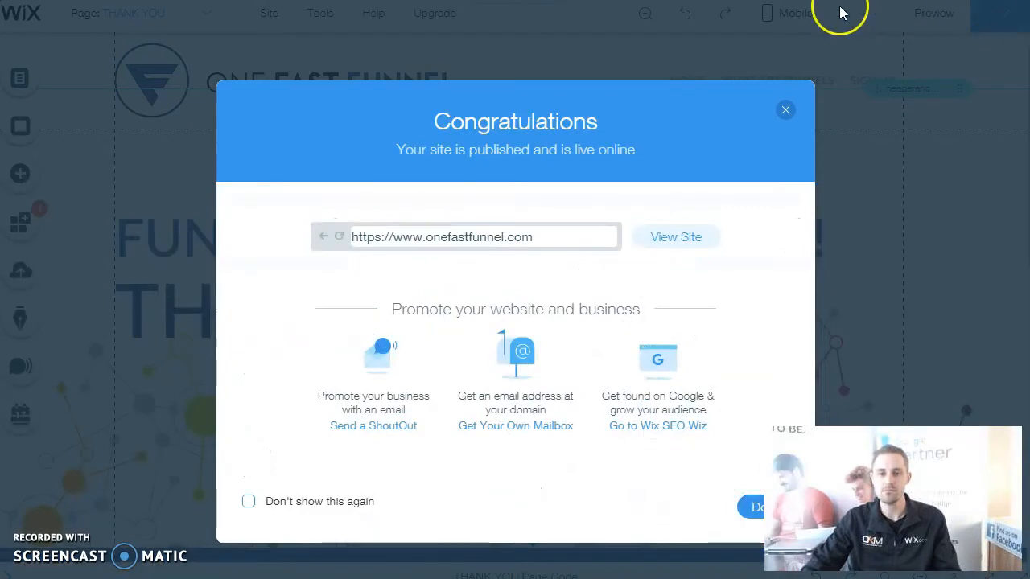
pyautogui.click(749, 506)
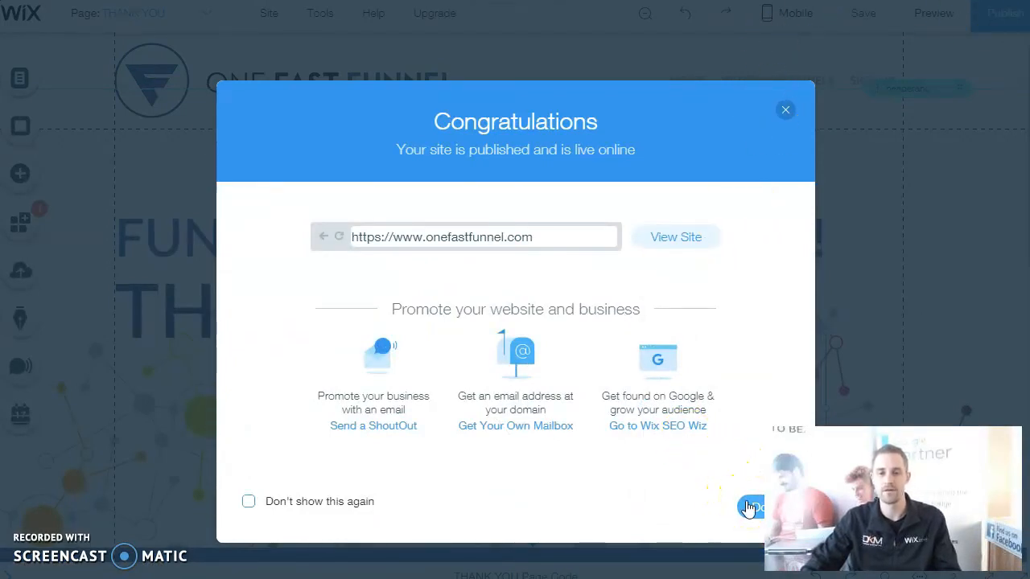
pyautogui.click(748, 507)
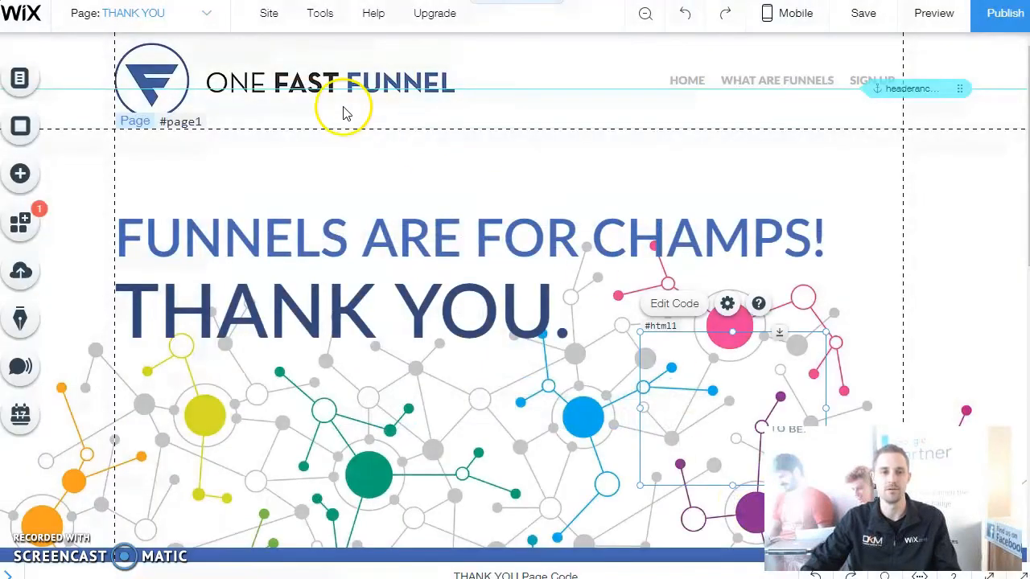
# Copy the THANK YOU page's URL from the Google preview in its page SEO settings, and open the live page
pyautogui.click(23, 84)
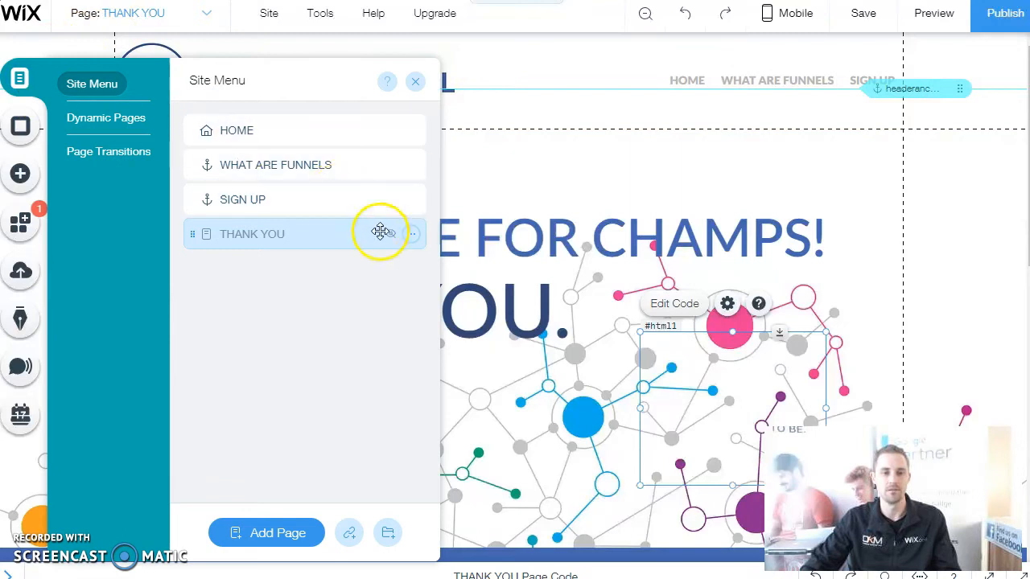
pyautogui.click(410, 233)
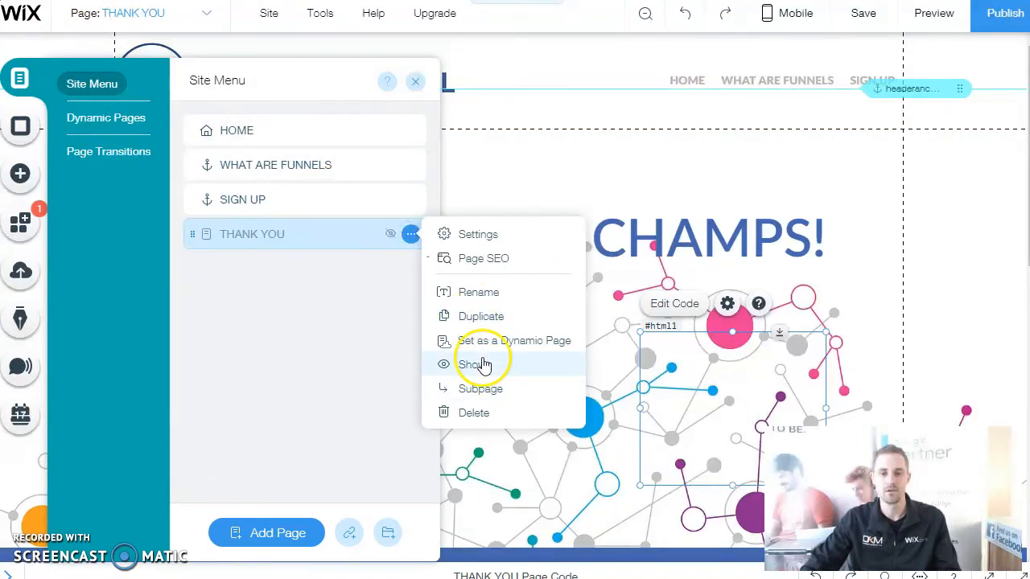
pyautogui.click(473, 259)
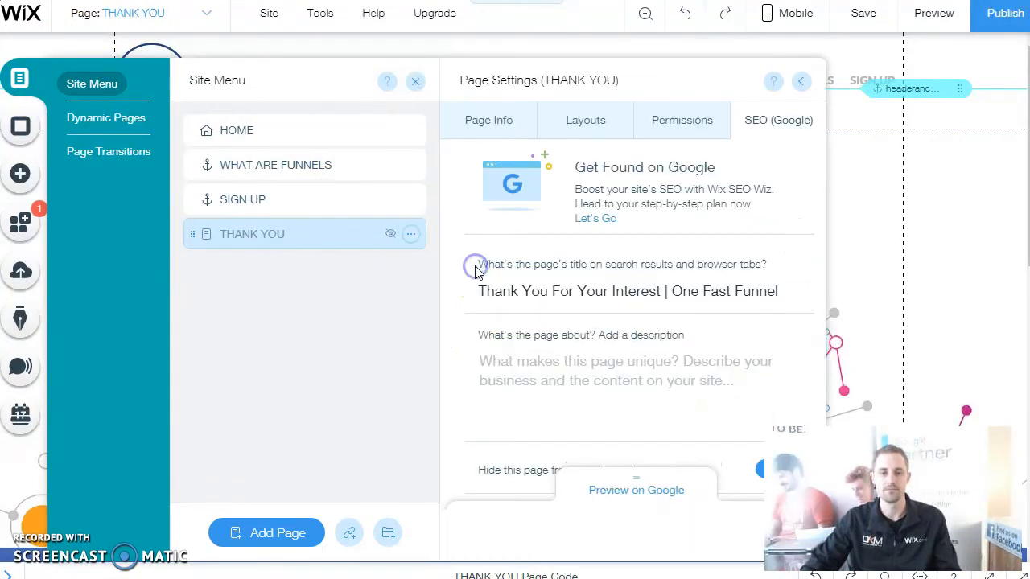
pyautogui.click(636, 490)
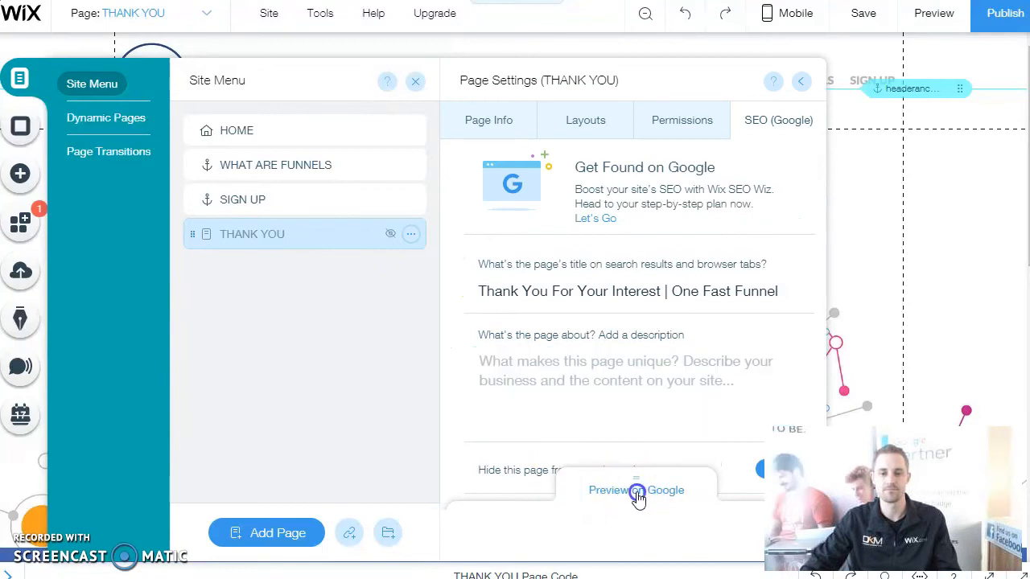
pyautogui.moveTo(688, 456); pyautogui.dragTo(475, 458)
pyautogui.rightClick(476, 457)
pyautogui.click(488, 467)
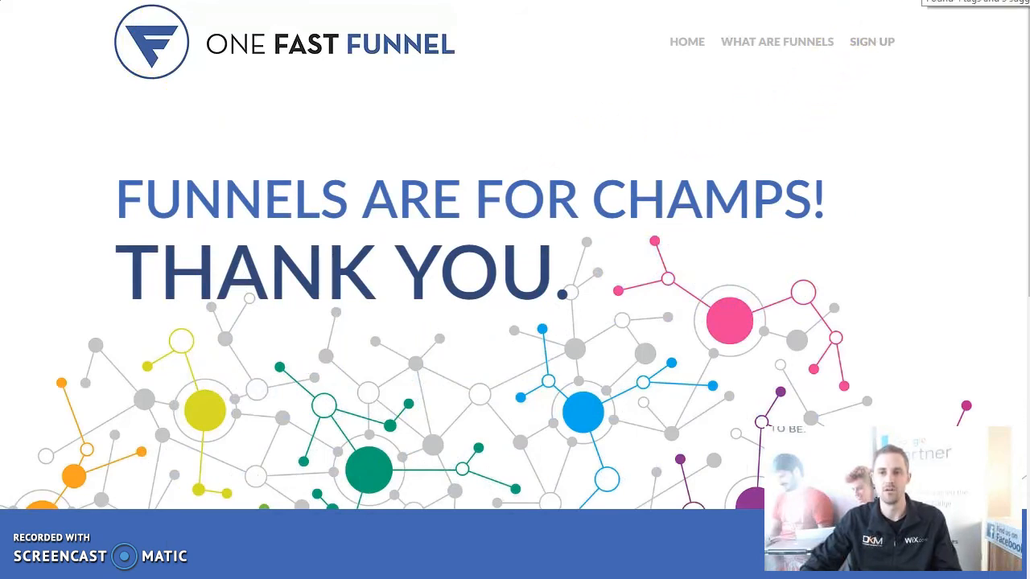
# Check the tag analysis results for the live THANK YOU page with the browser's tag checker, and close them
pyautogui.click(922, 0)
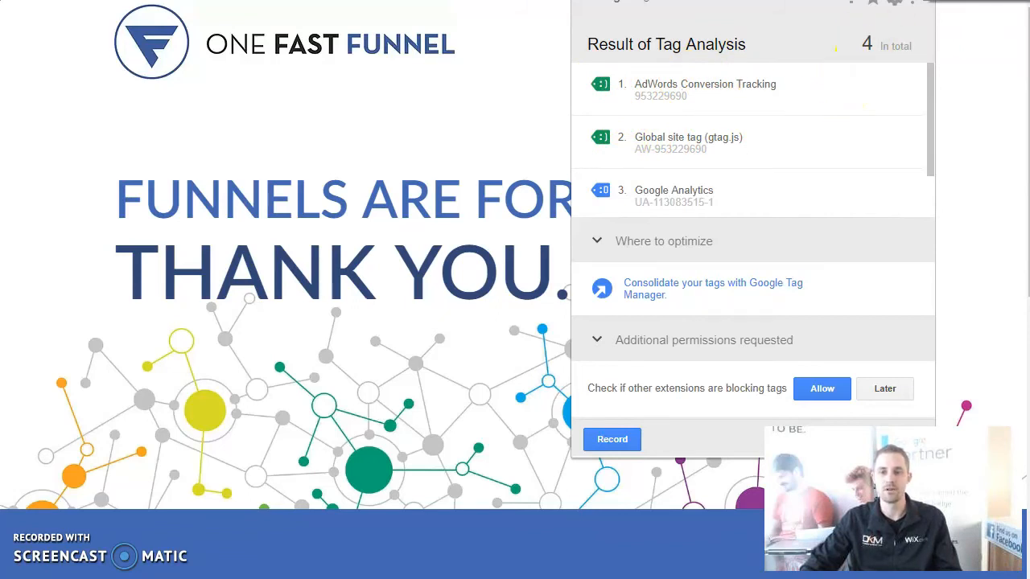
pyautogui.press('Escape')
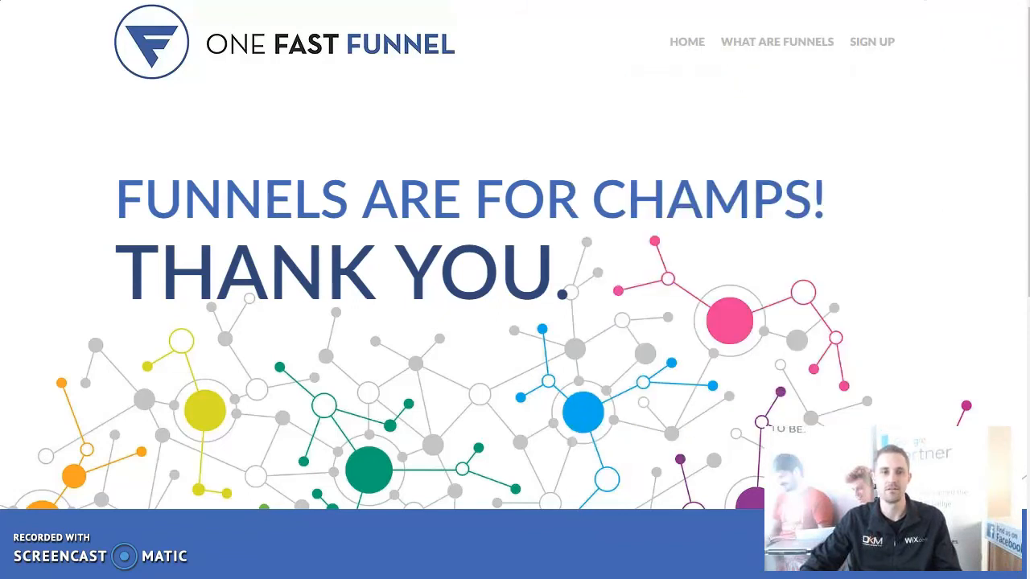
# Return to Google AdWords, finish the new conversion action's tag setup, and check the status of Wix Conversion Test 2 in the conversion actions list
pyautogui.hotkey('ctrl', 'Tab')
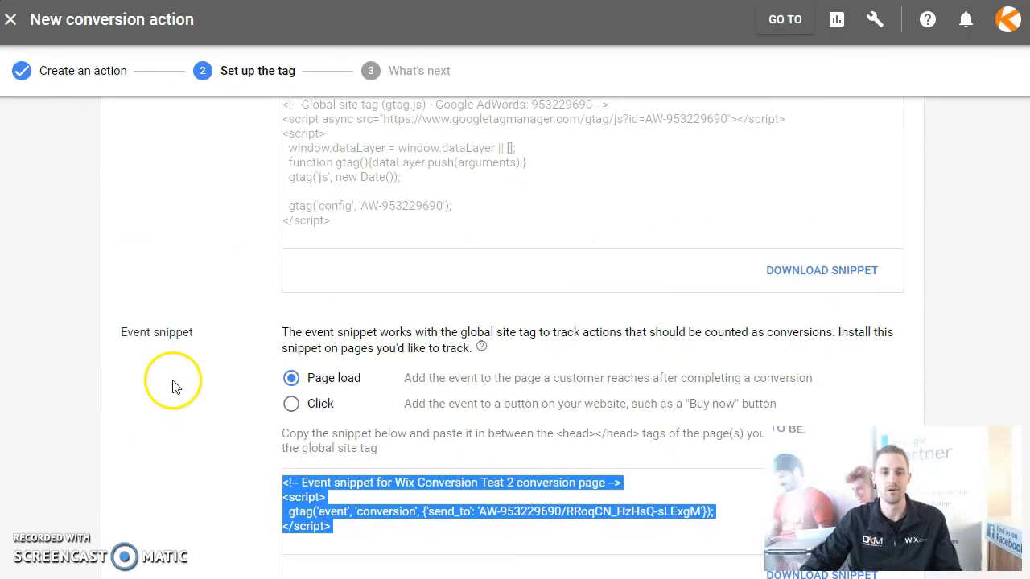
pyautogui.scroll(-2, 172, 379)
pyautogui.click(150, 469)
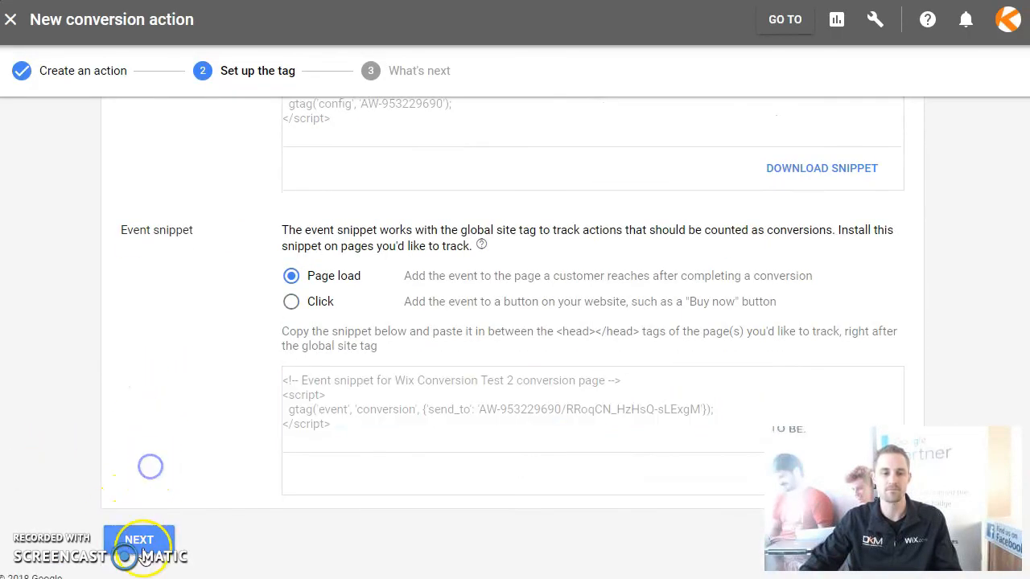
pyautogui.click(139, 539)
pyautogui.click(137, 318)
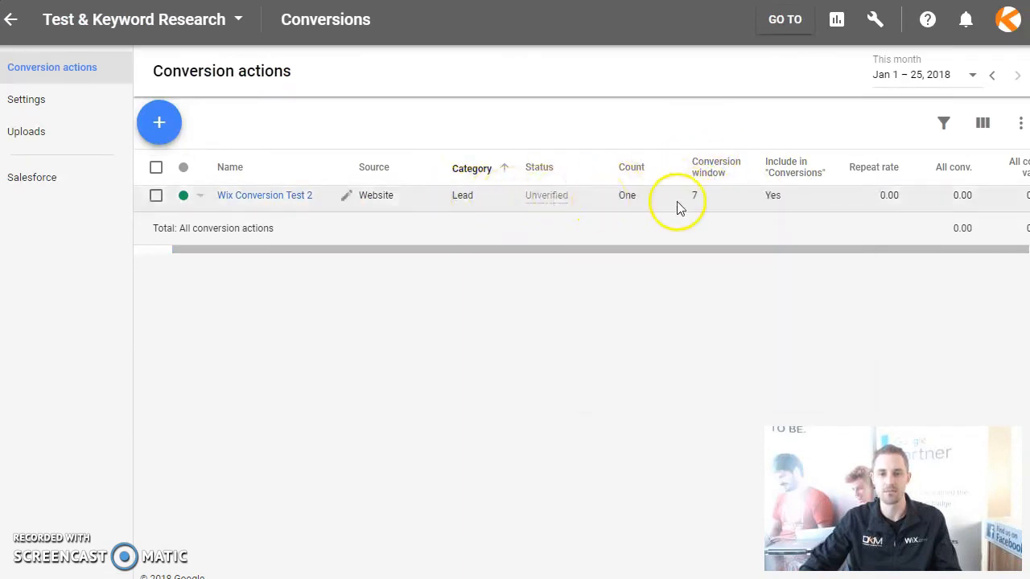
pyautogui.moveTo(552, 204)
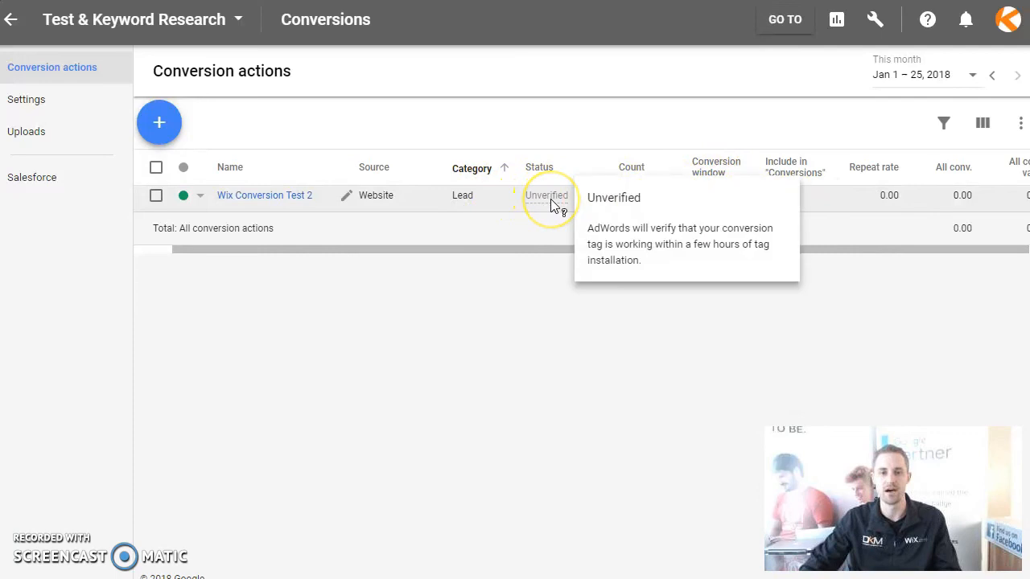